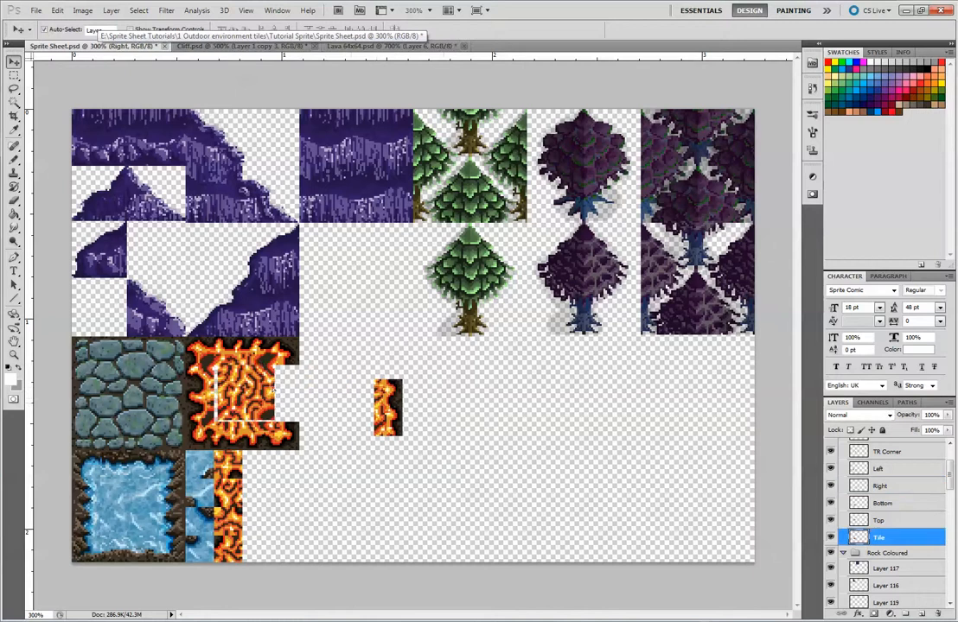
drag(393, 415, 480, 465)
drag(238, 467, 486, 408)
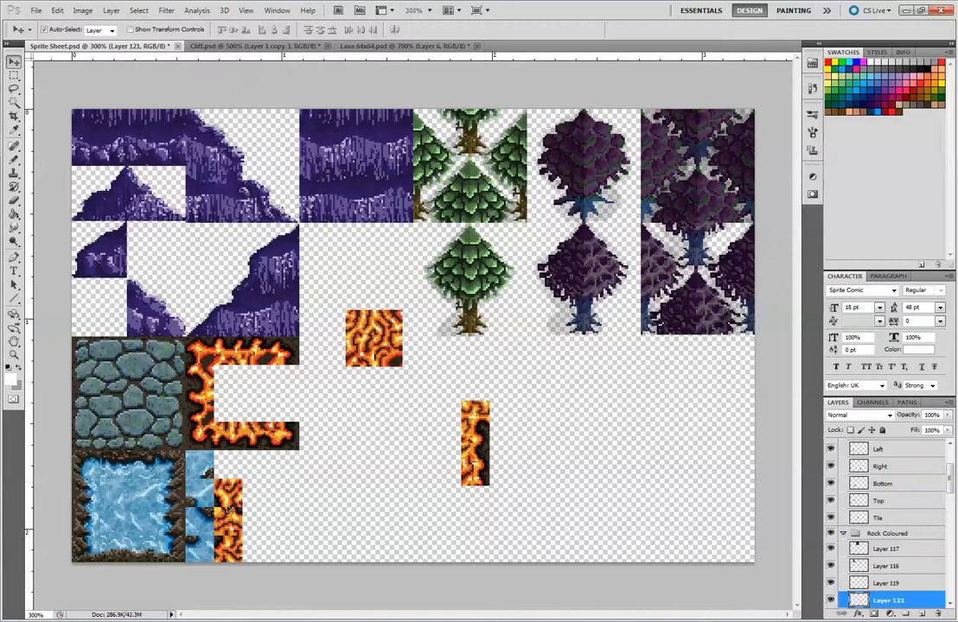
drag(234, 491, 486, 506)
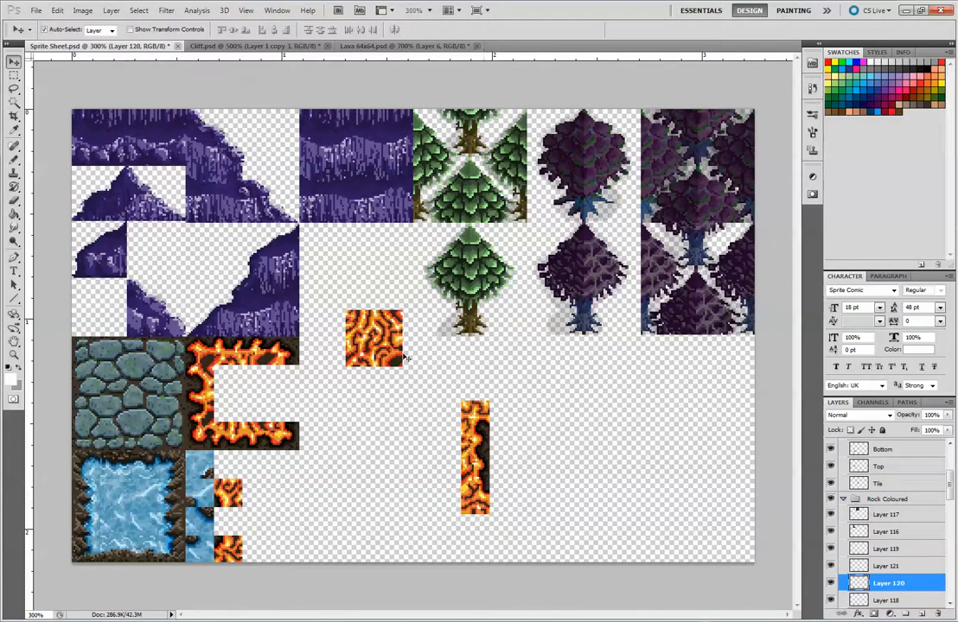
drag(386, 341, 444, 460)
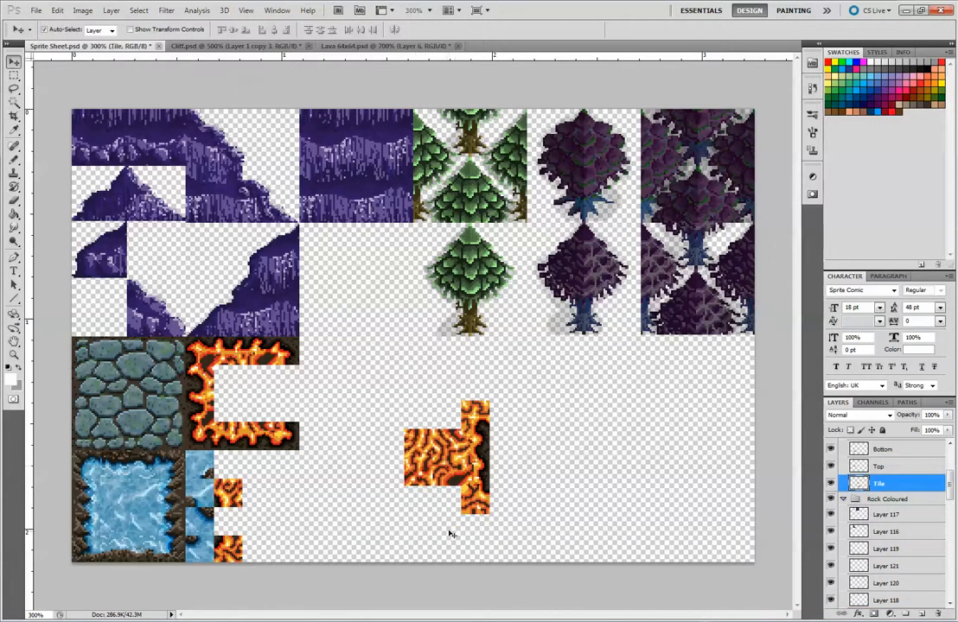
drag(879, 483, 922, 613)
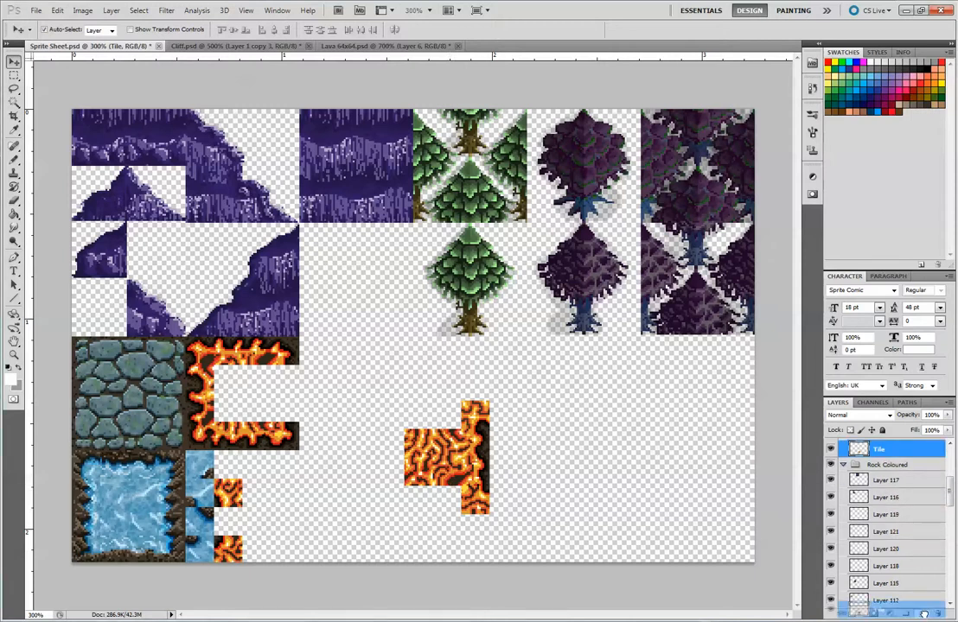
drag(899, 458, 918, 611)
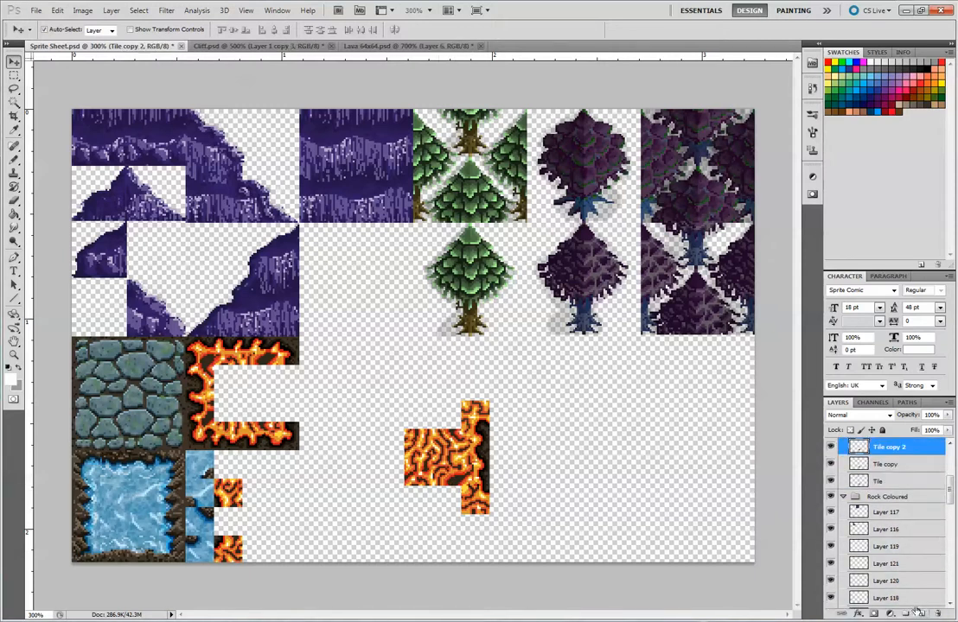
drag(456, 437, 415, 410)
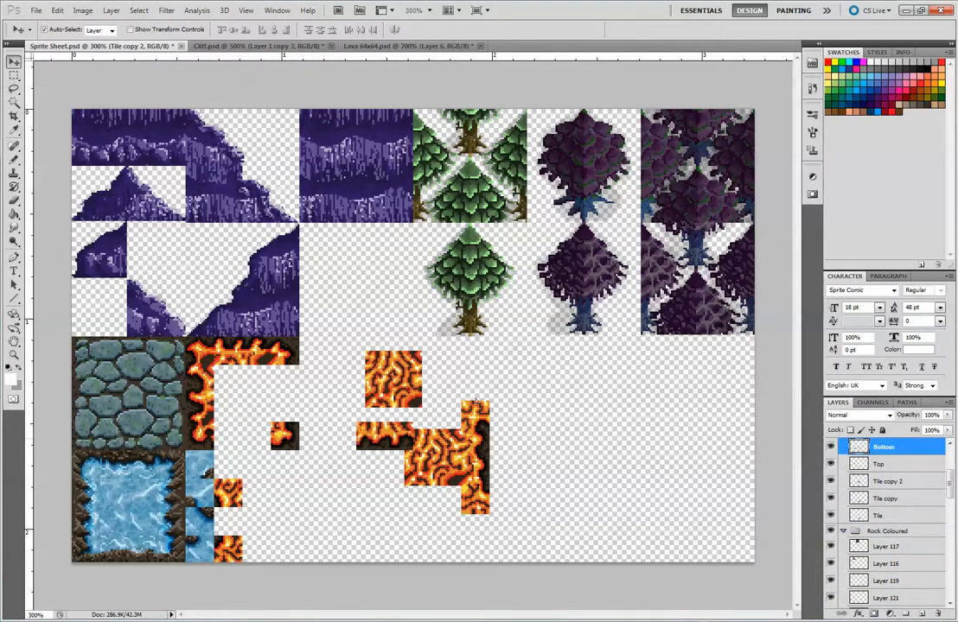
drag(382, 437, 512, 414)
drag(416, 394, 540, 387)
drag(413, 468, 450, 372)
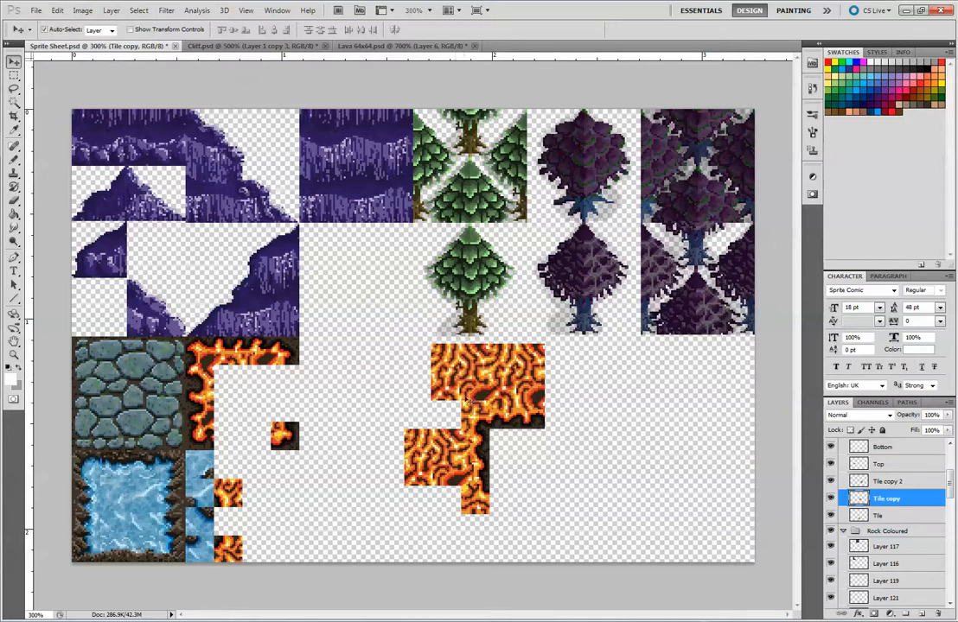
drag(473, 415, 443, 393)
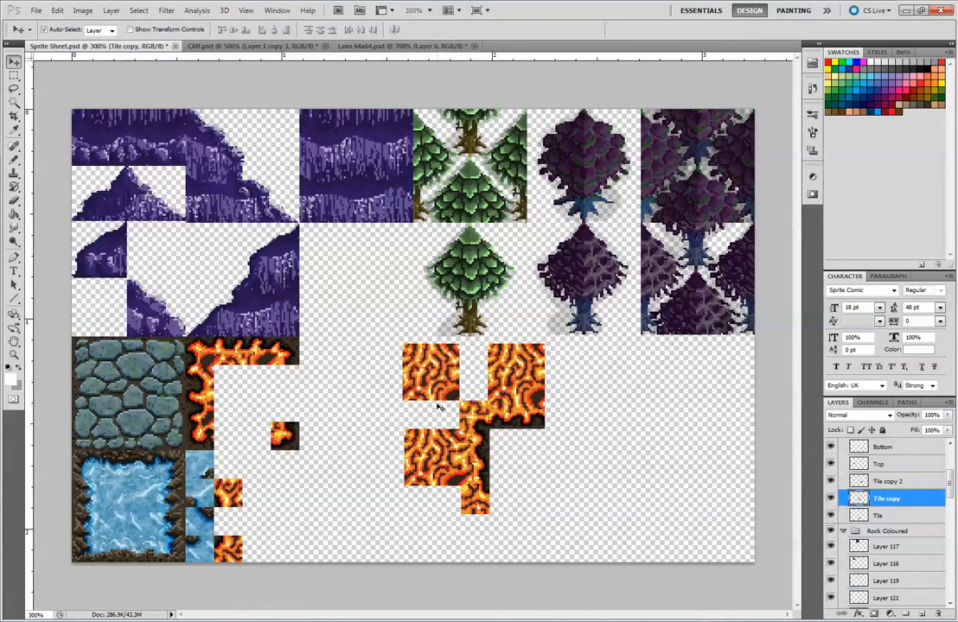
click(471, 382)
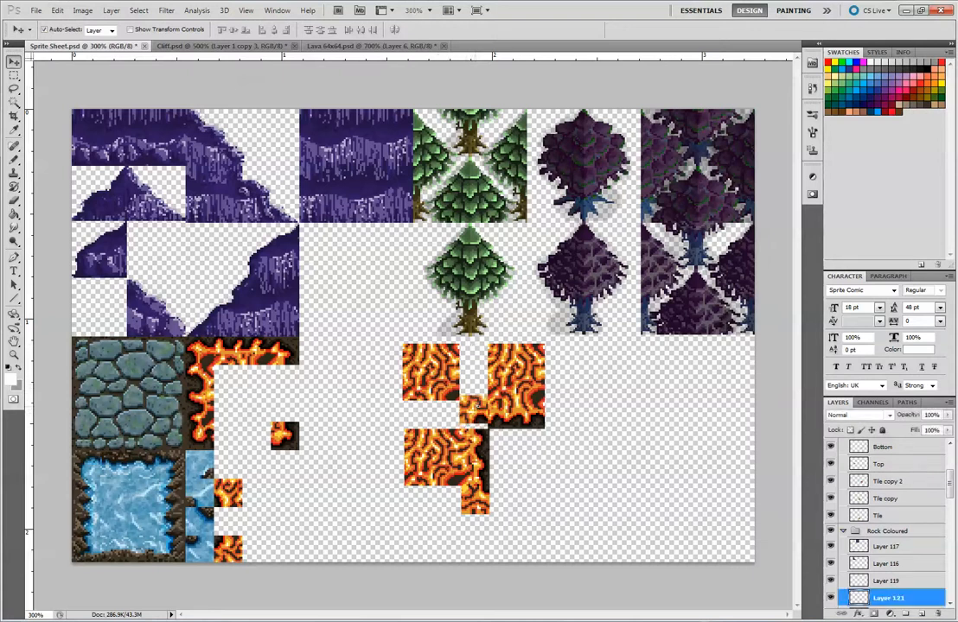
drag(444, 386, 401, 350)
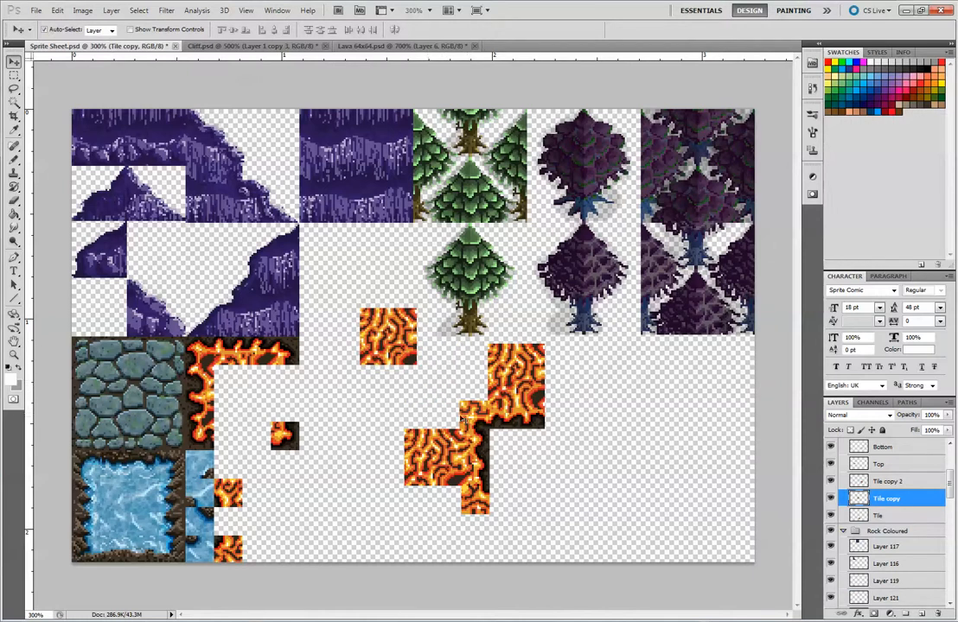
drag(411, 351, 447, 386)
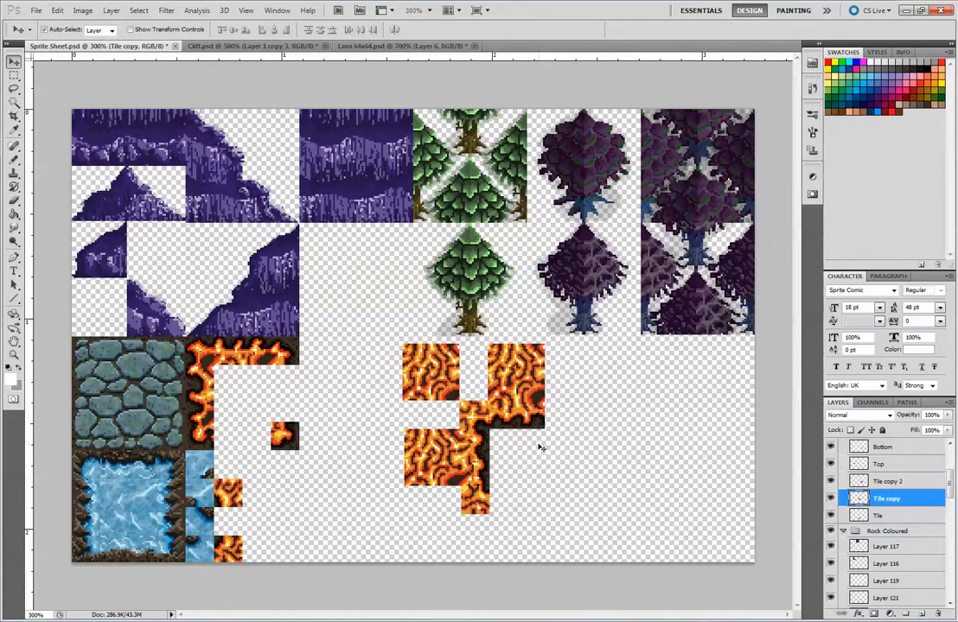
drag(272, 434, 545, 413)
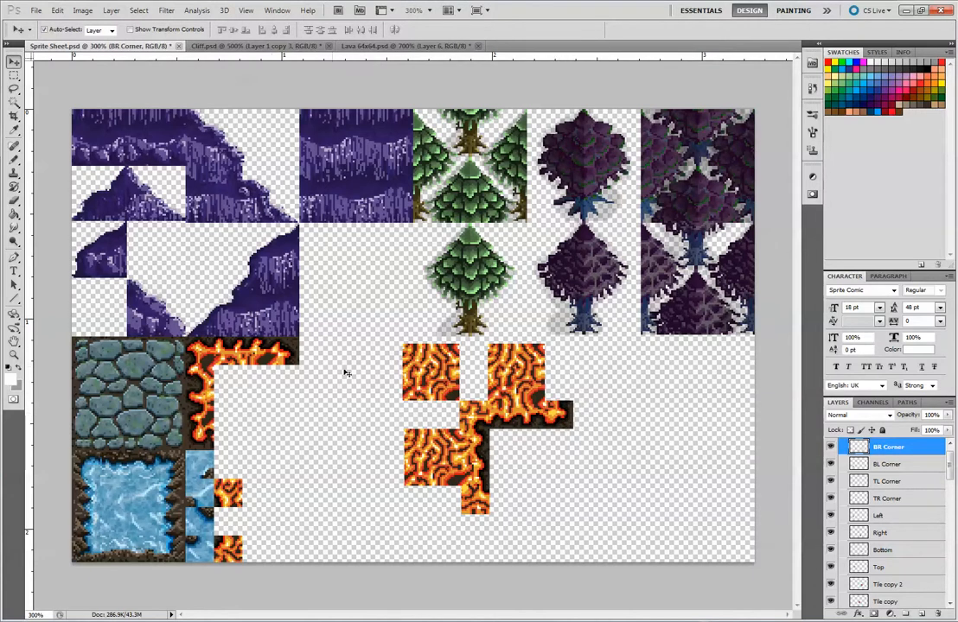
drag(490, 465, 575, 395)
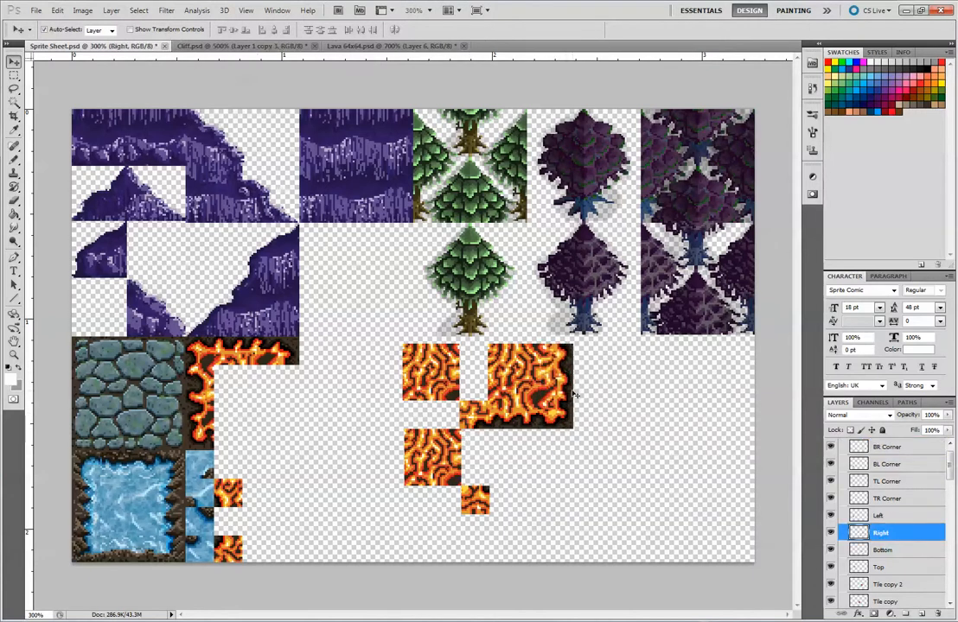
key(ctrl+z)
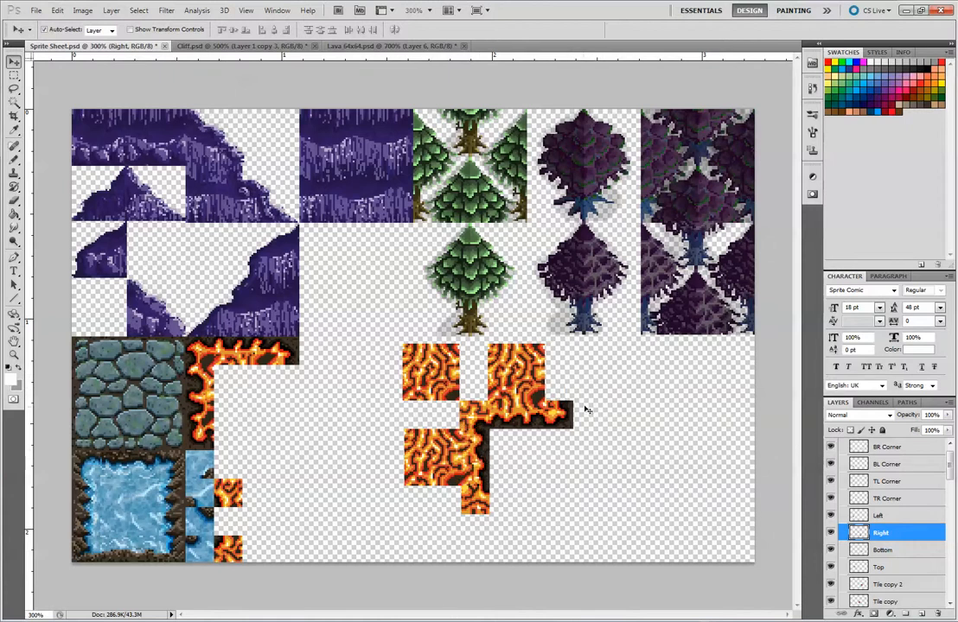
drag(566, 417, 287, 437)
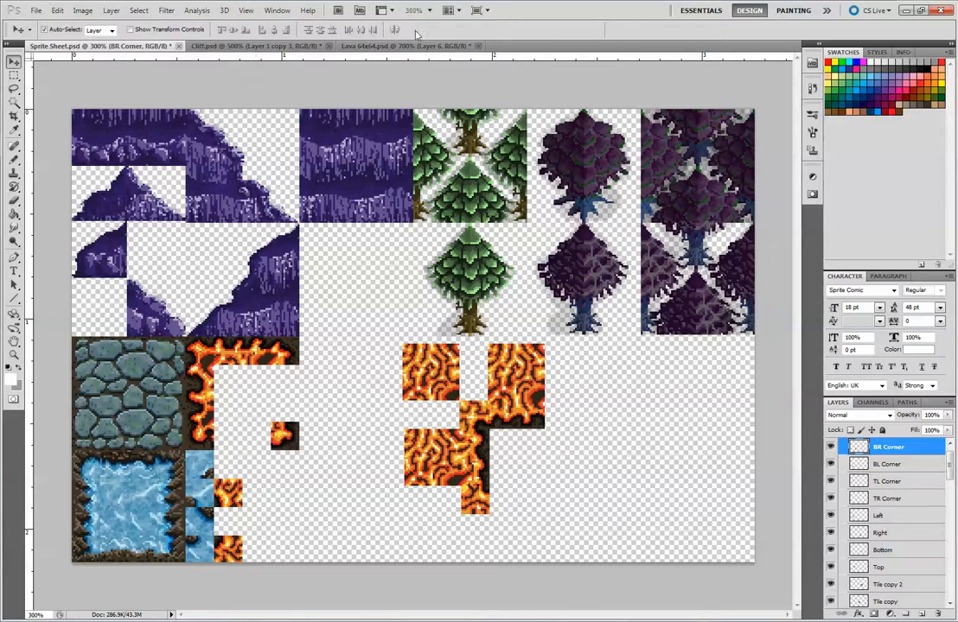
key(ctrl+alt+z)
key(ctrl+alt+z)
key(ctrl+alt+z)
key(ctrl+alt+z)
key(ctrl+alt+z)
key(ctrl+alt+z)
key(ctrl+alt+z)
key(ctrl+alt+z)
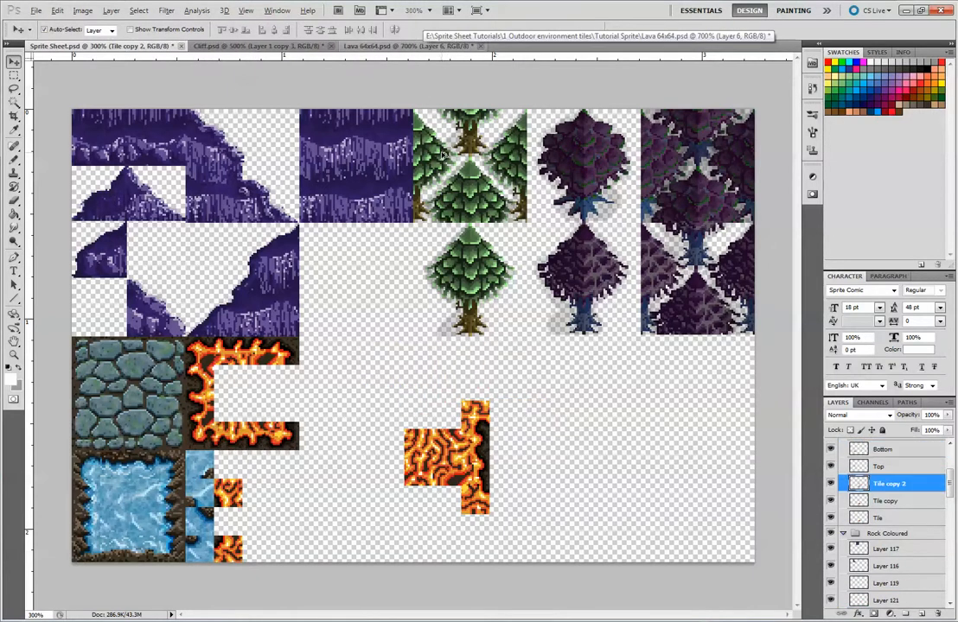
key(ctrl+alt+z)
key(ctrl+alt+z)
key(ctrl+alt+z)
key(ctrl+alt+z)
key(ctrl+alt+z)
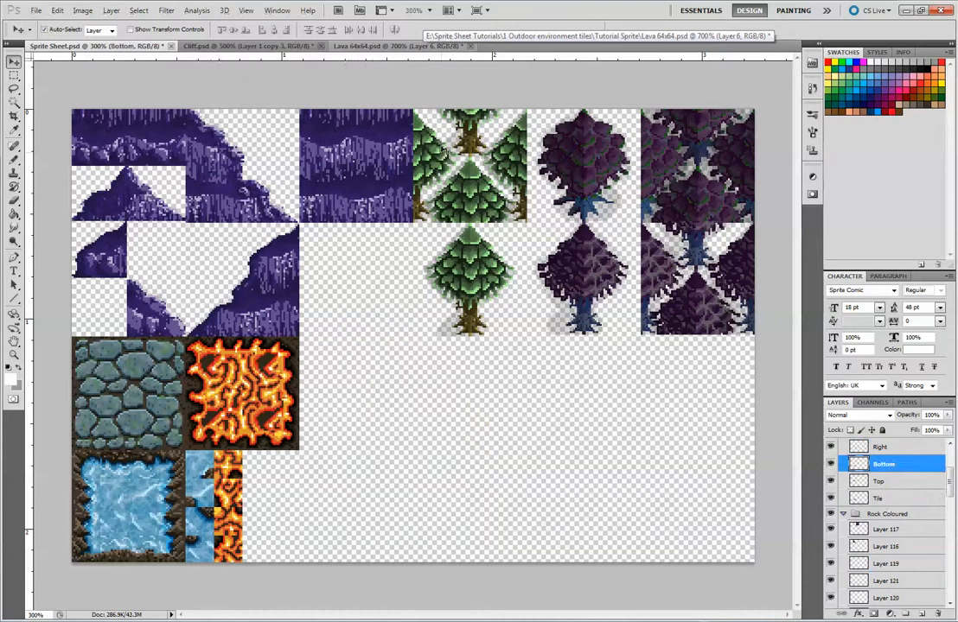
In Lava 64x64.psd, move the Layer 6 corner tile into the empty centre and hide the Left, Right, Top and Bottom side layers
click(359, 45)
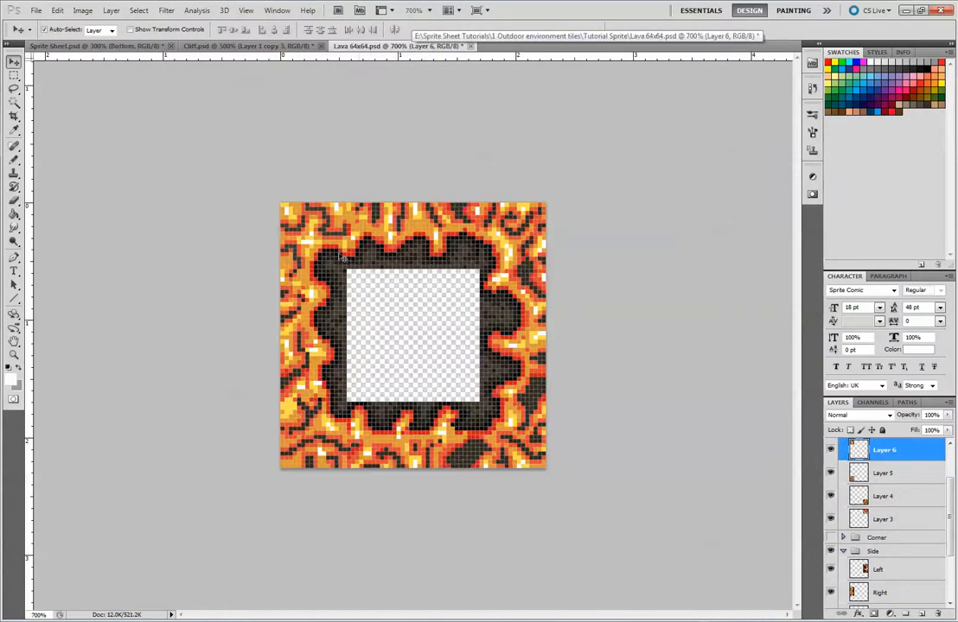
drag(330, 249, 463, 383)
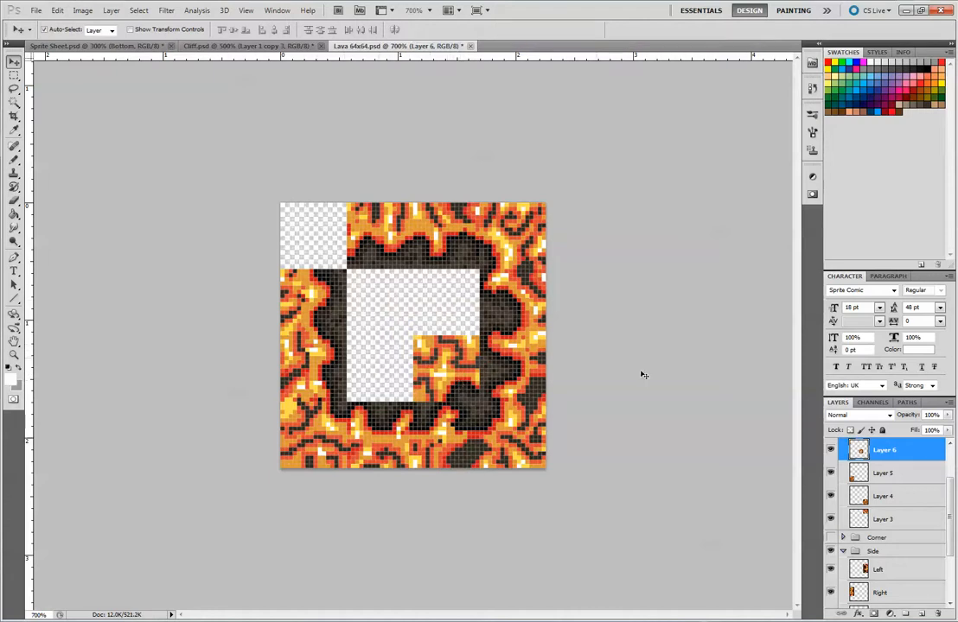
click(830, 569)
click(830, 592)
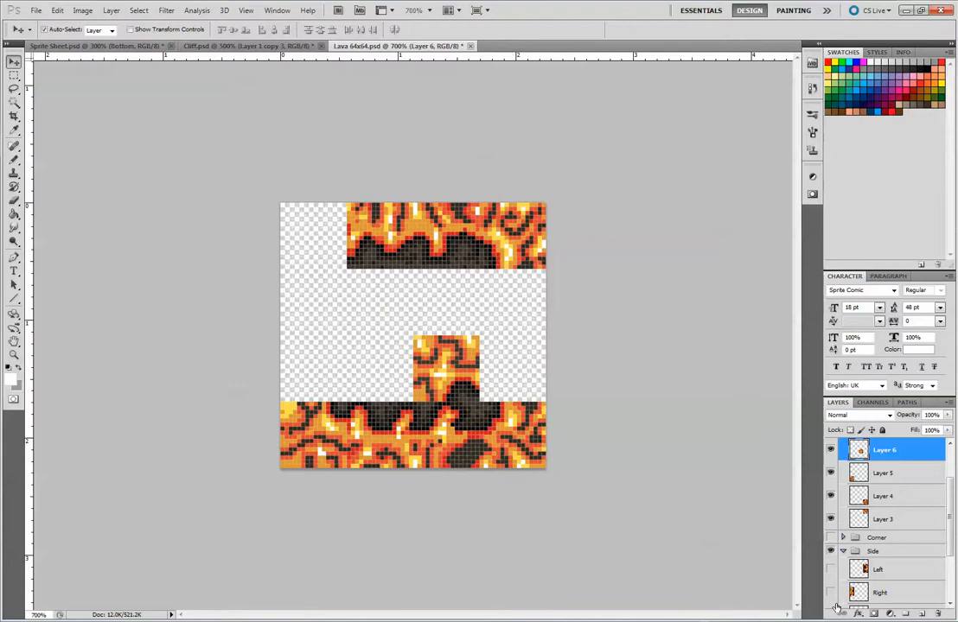
scroll(951, 512, down, 3)
click(830, 528)
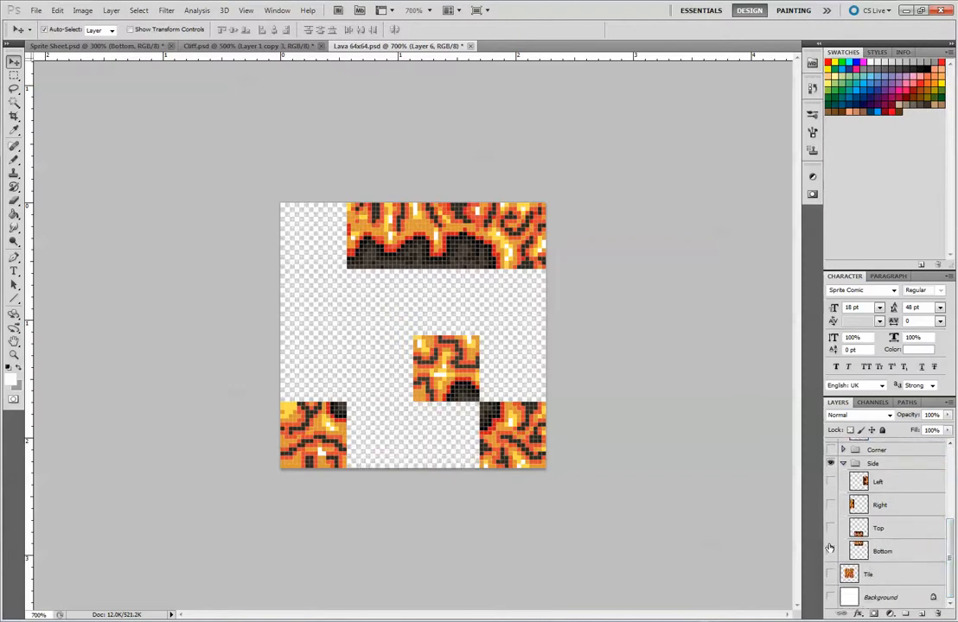
click(830, 552)
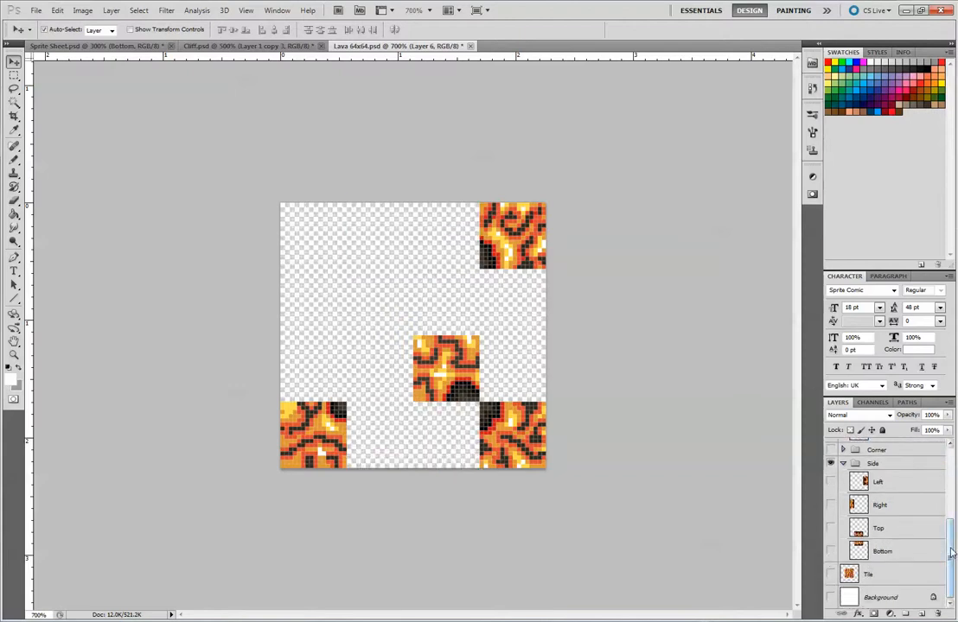
Hide Layer 3, Layer 4 and Layer 5 in the Open Corner group, leaving only Layer 6 shown
scroll(951, 547, up, 3)
click(830, 502)
click(831, 503)
click(831, 479)
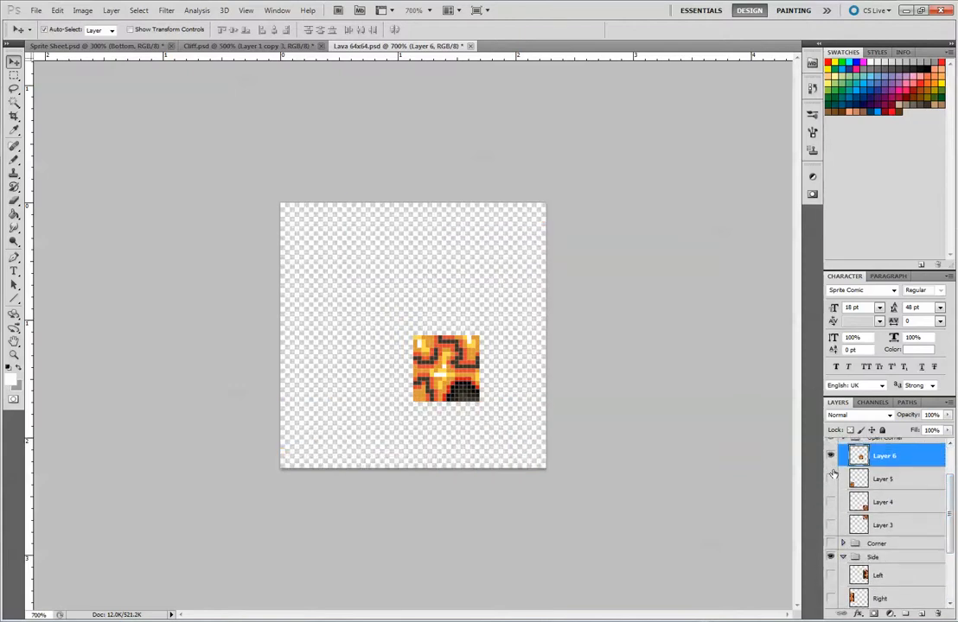
click(831, 457)
click(831, 457)
Show the Tile layer and move the lava tile to the canvas's bottom-left corner, partly beyond the lower edge
scroll(942, 501, down, 5)
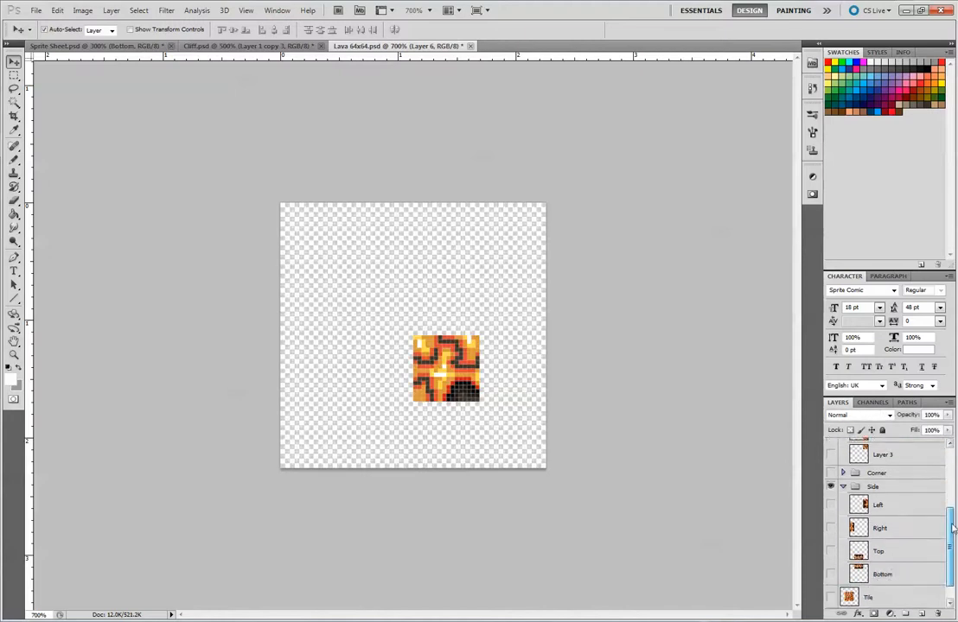
click(886, 573)
click(831, 575)
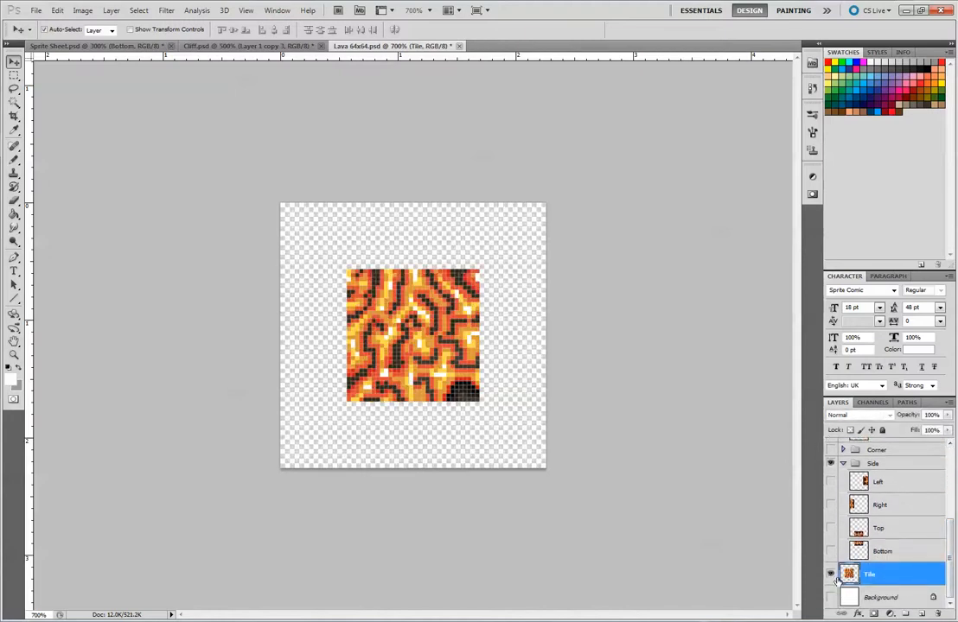
drag(460, 300, 381, 421)
Duplicate the lava tile twice, placing one copy in the canvas's top-left corner and the other at its top-right edge
drag(876, 580, 923, 614)
drag(367, 432, 357, 232)
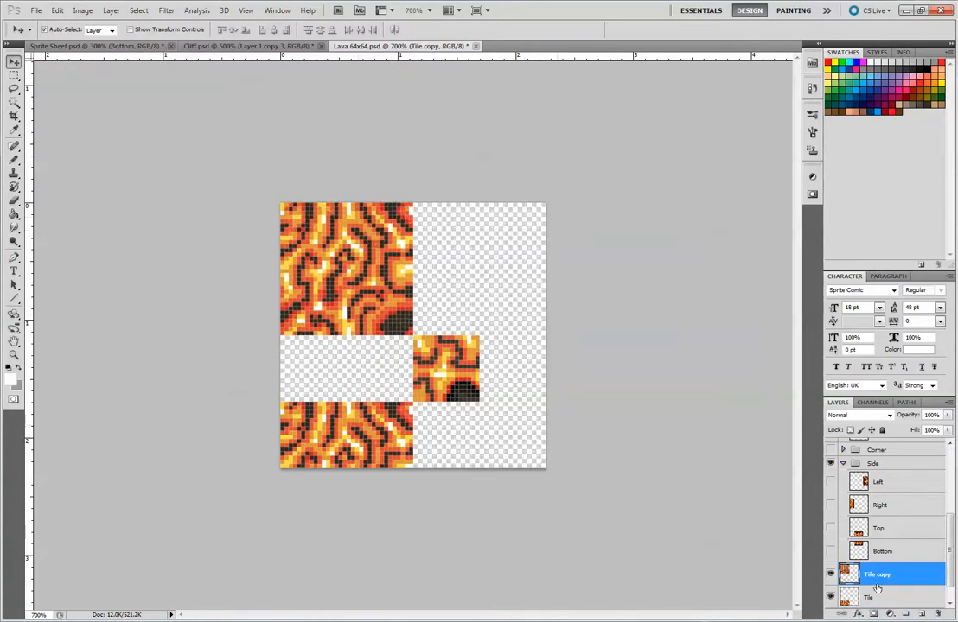
key(ctrl+j)
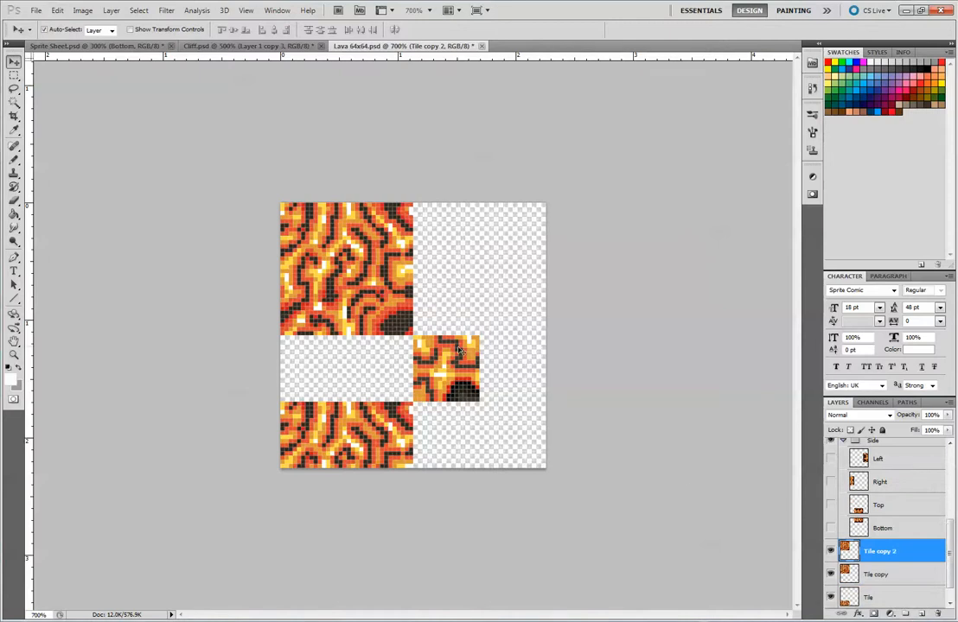
drag(378, 281, 509, 280)
click(364, 375)
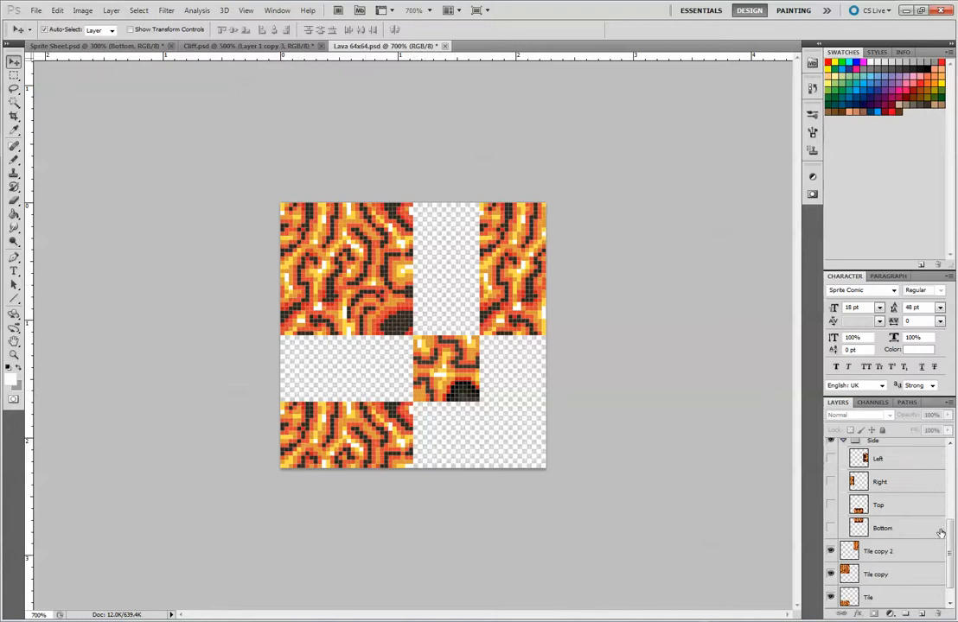
Rename Layer 6 in the Open Corner group as Top Left
scroll(934, 505, up, 5)
click(934, 502)
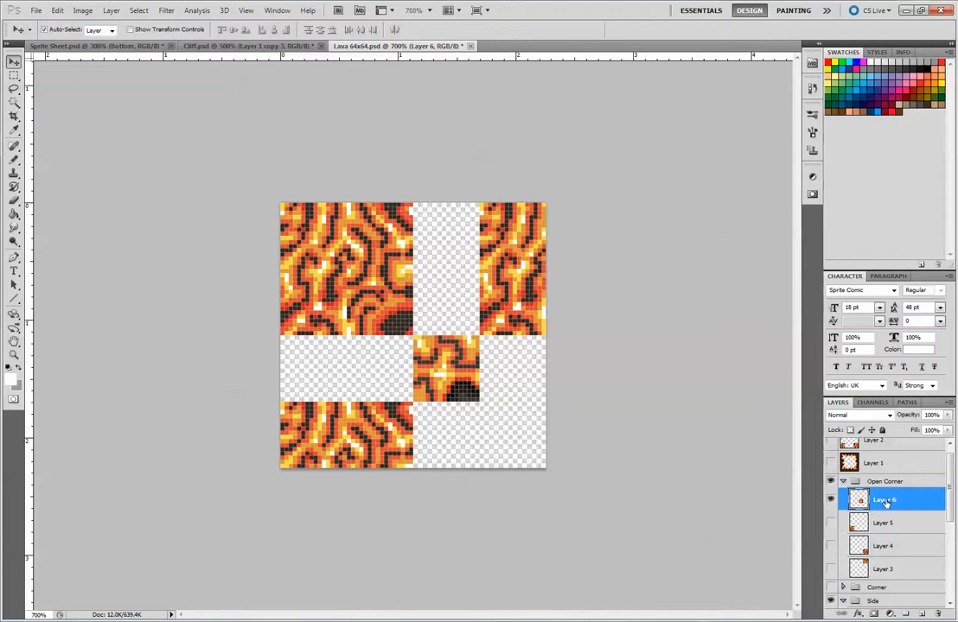
double_click(885, 501)
key(Return)
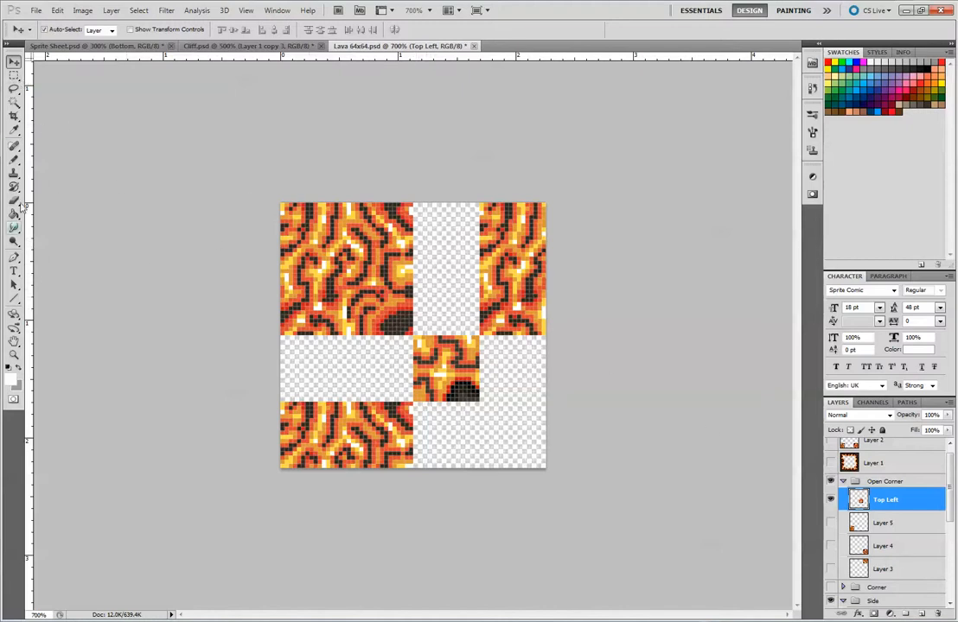
Using the 3-pixel Pencil and orange sampled from the lava tile, fill the empty strips left of and above the corner piece on Top Left
click(14, 159)
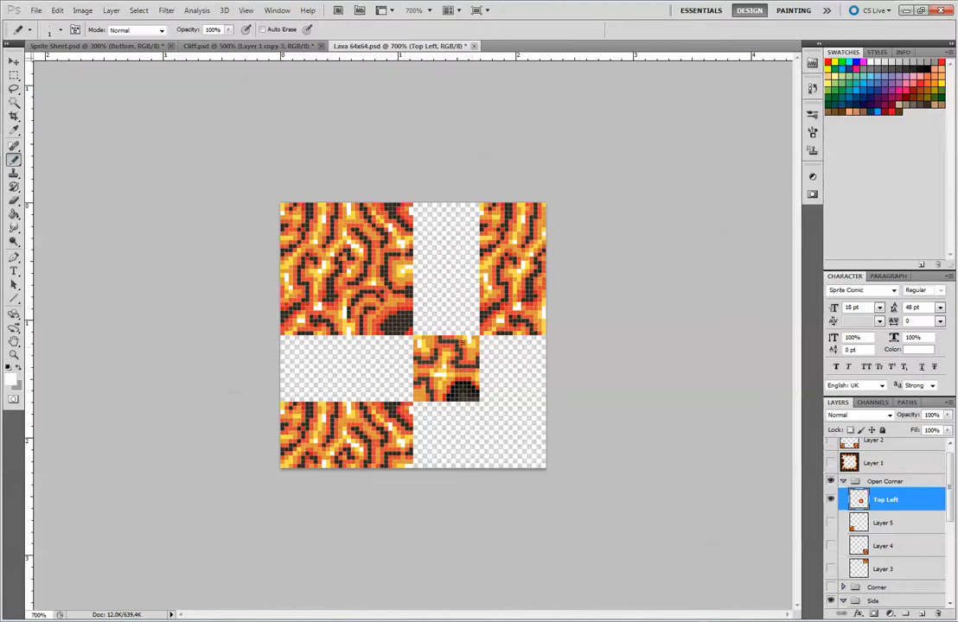
key(ctrl+plus)
key(ctrl+plus)
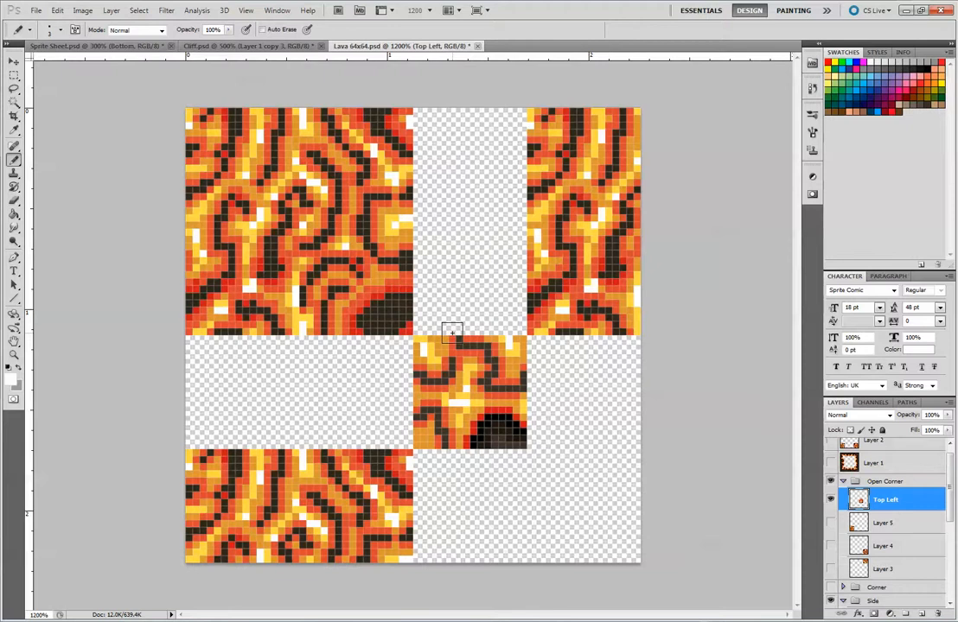
alt+click(354, 288)
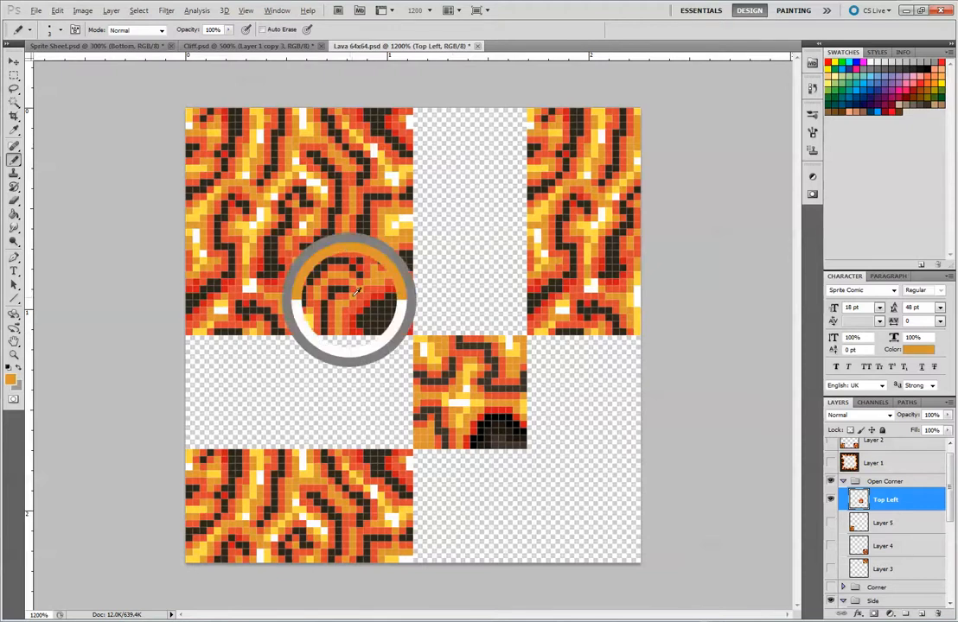
mouse_move(196, 344)
mouse_down()
mouse_move(195, 434)
mouse_move(221, 423)
mouse_move(208, 421)
mouse_move(212, 348)
mouse_move(395, 347)
mouse_move(395, 434)
mouse_up()
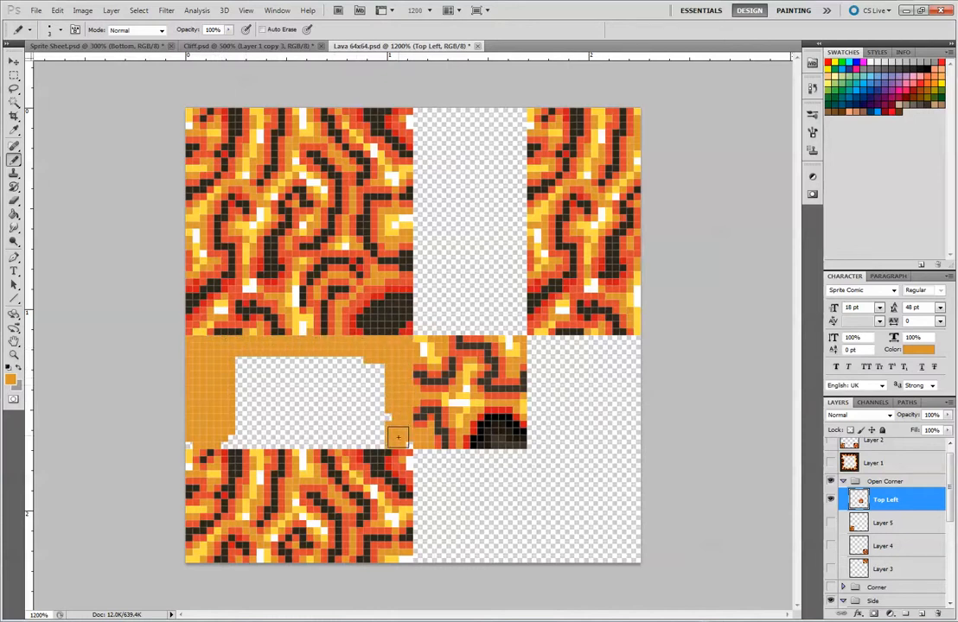
drag(205, 435, 380, 436)
mouse_move(378, 391)
mouse_down()
mouse_move(350, 379)
mouse_move(335, 409)
mouse_move(255, 371)
mouse_move(226, 377)
mouse_move(258, 394)
mouse_move(251, 397)
mouse_move(324, 417)
mouse_move(276, 406)
mouse_up()
mouse_move(424, 119)
mouse_down()
mouse_move(429, 144)
mouse_move(446, 146)
mouse_move(461, 112)
mouse_move(509, 117)
mouse_up()
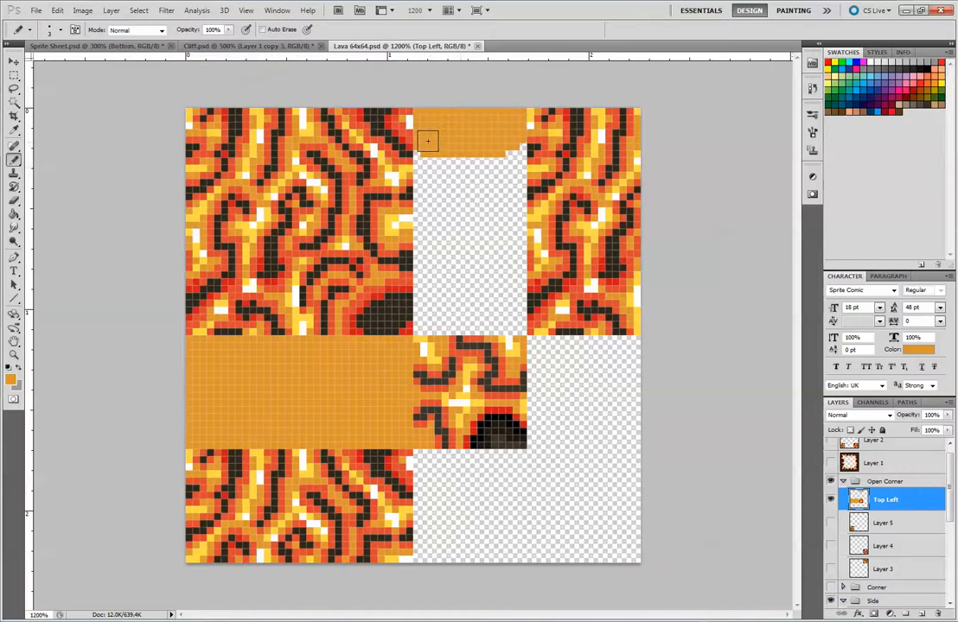
mouse_move(430, 141)
mouse_down()
mouse_move(424, 325)
mouse_move(467, 313)
mouse_move(452, 150)
mouse_move(483, 186)
mouse_move(488, 167)
mouse_move(448, 293)
mouse_move(471, 309)
mouse_move(508, 301)
mouse_move(476, 322)
mouse_move(483, 325)
mouse_move(513, 323)
mouse_move(507, 244)
mouse_move(490, 307)
mouse_move(508, 262)
mouse_move(513, 296)
mouse_move(514, 129)
mouse_move(514, 222)
mouse_up()
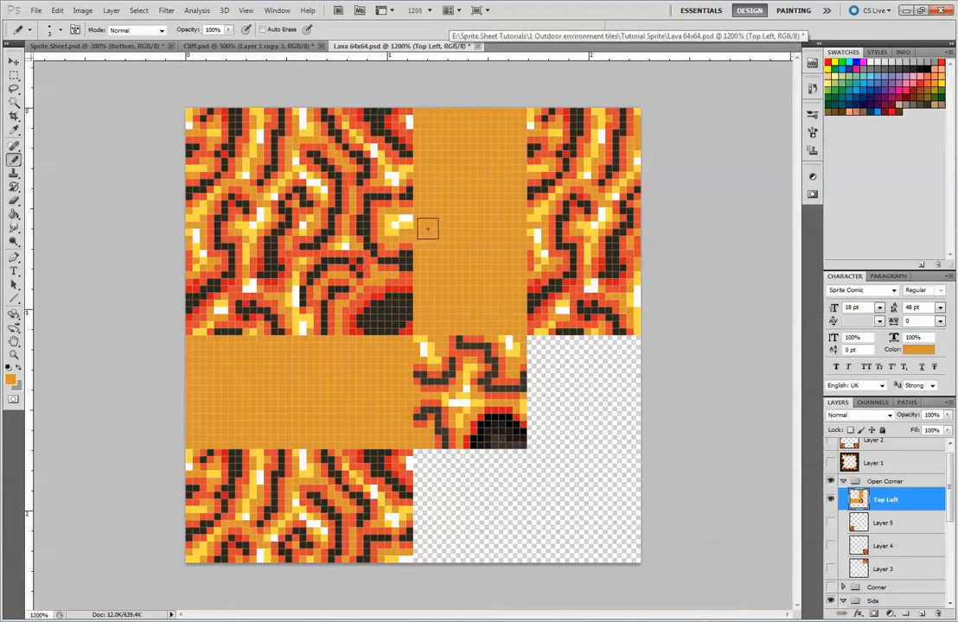
Draw one-pixel cracks in the tile's dark colour through the upper orange strip and beside the corner piece, extending the neighbouring tiles' cracks
alt+click(393, 312)
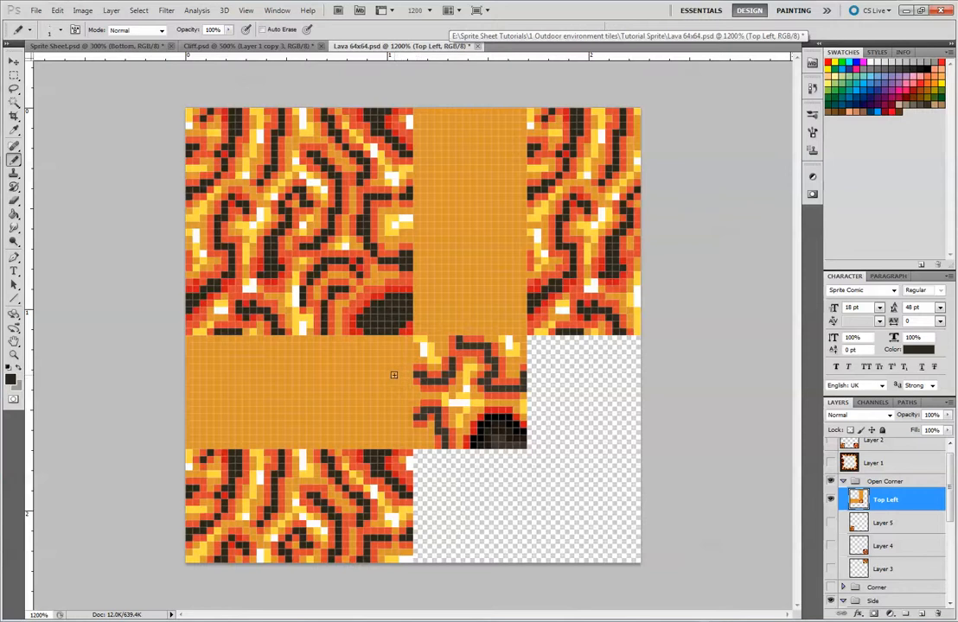
drag(378, 337, 407, 369)
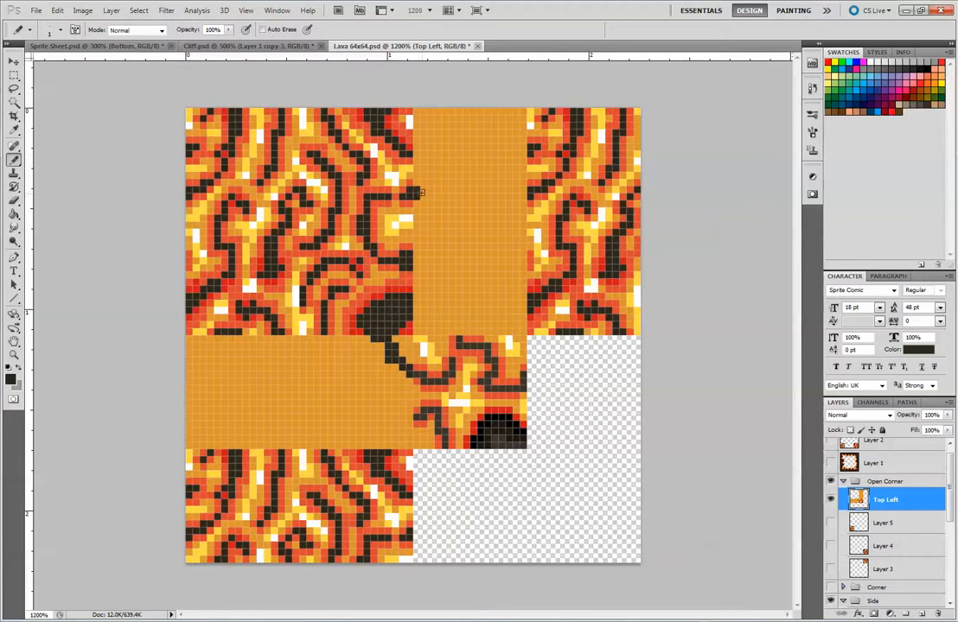
mouse_move(405, 188)
mouse_down()
mouse_move(448, 210)
mouse_move(436, 232)
mouse_up()
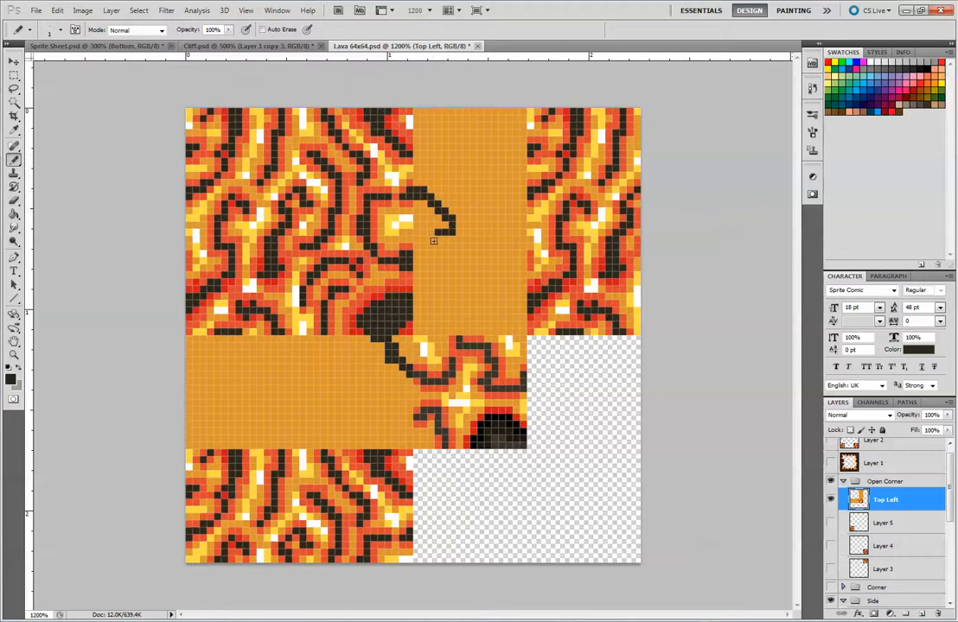
mouse_move(417, 301)
mouse_down()
mouse_move(453, 272)
mouse_move(415, 264)
mouse_move(439, 251)
mouse_up()
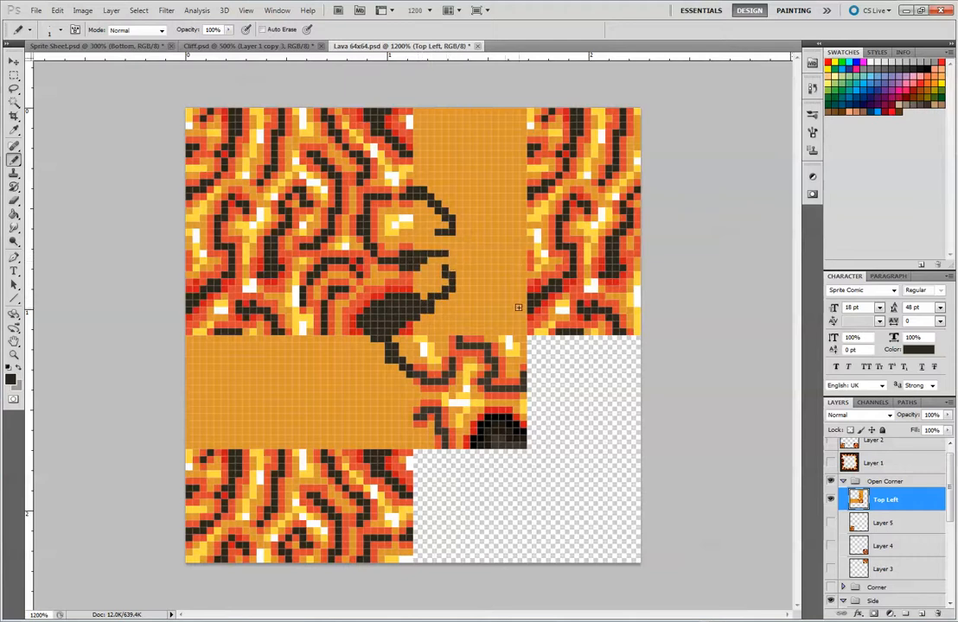
mouse_move(540, 287)
mouse_down()
mouse_move(499, 294)
mouse_move(465, 304)
mouse_move(489, 258)
mouse_up()
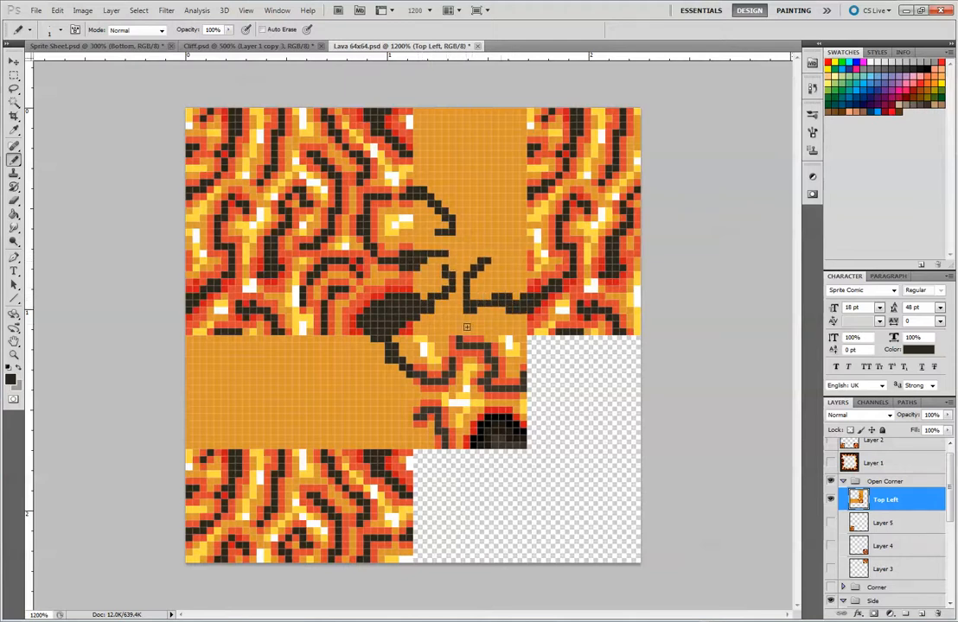
drag(458, 332, 444, 325)
mouse_move(522, 202)
mouse_down()
mouse_move(465, 167)
mouse_move(418, 162)
mouse_move(438, 138)
mouse_move(469, 132)
mouse_up()
drag(520, 154, 490, 116)
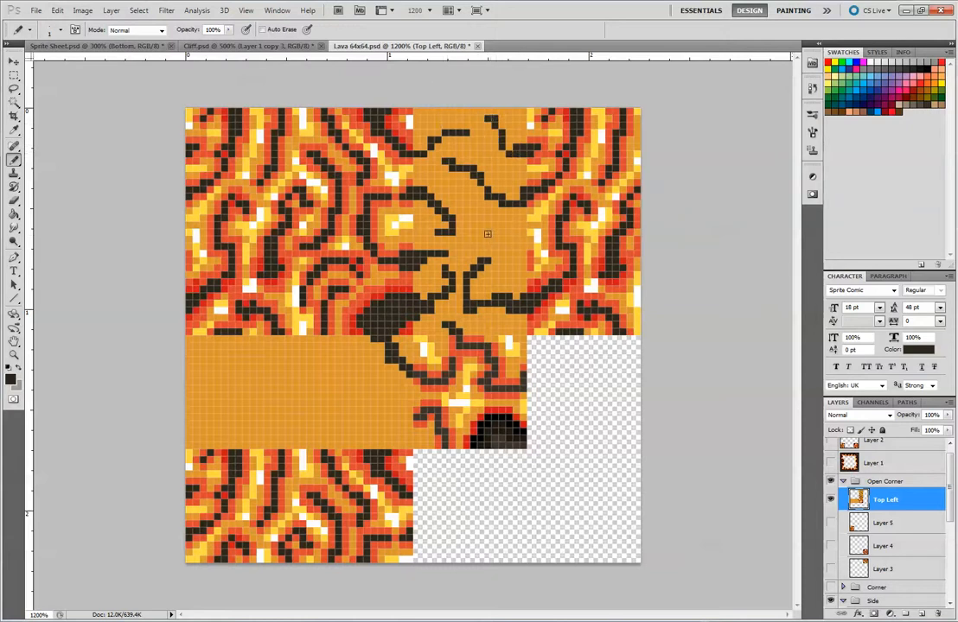
mouse_move(480, 235)
mouse_down()
mouse_move(503, 221)
mouse_move(513, 232)
mouse_up()
key(ctrl+z)
Draw dark one-pixel cracks across the orange strip left of the corner piece, linking the cracks of the tiles above and below
mouse_move(281, 339)
mouse_down()
mouse_move(280, 373)
mouse_move(244, 373)
mouse_up()
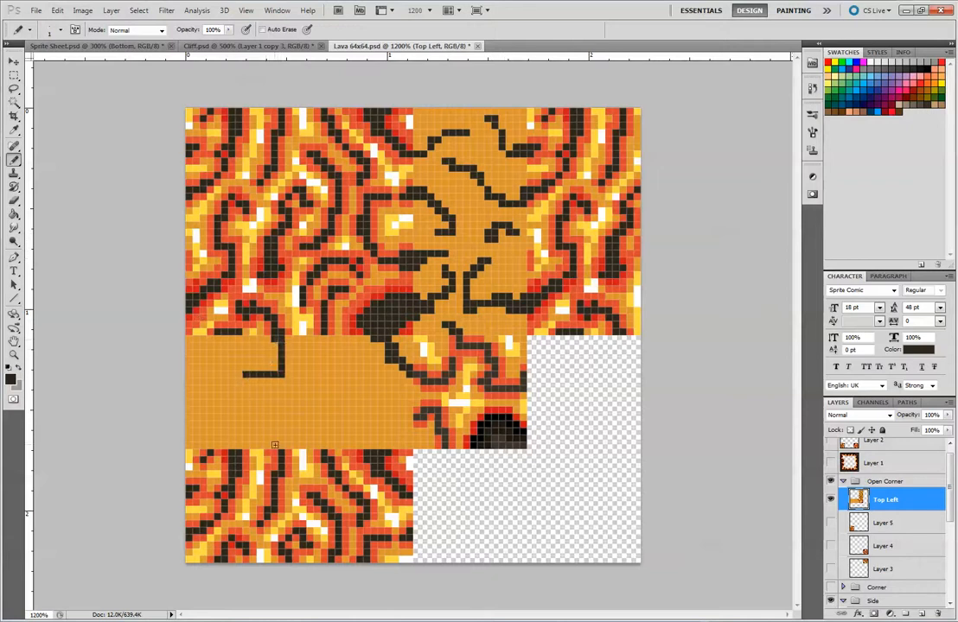
mouse_move(279, 446)
mouse_down()
mouse_move(278, 428)
mouse_move(310, 374)
mouse_up()
mouse_move(243, 378)
mouse_down()
mouse_move(233, 446)
mouse_move(257, 424)
mouse_up()
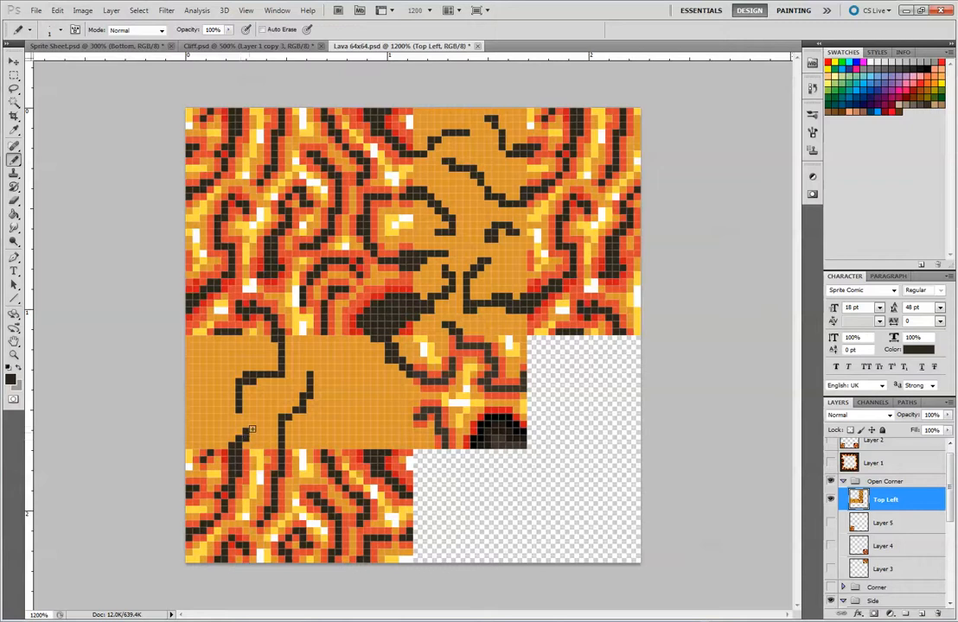
drag(223, 339, 201, 396)
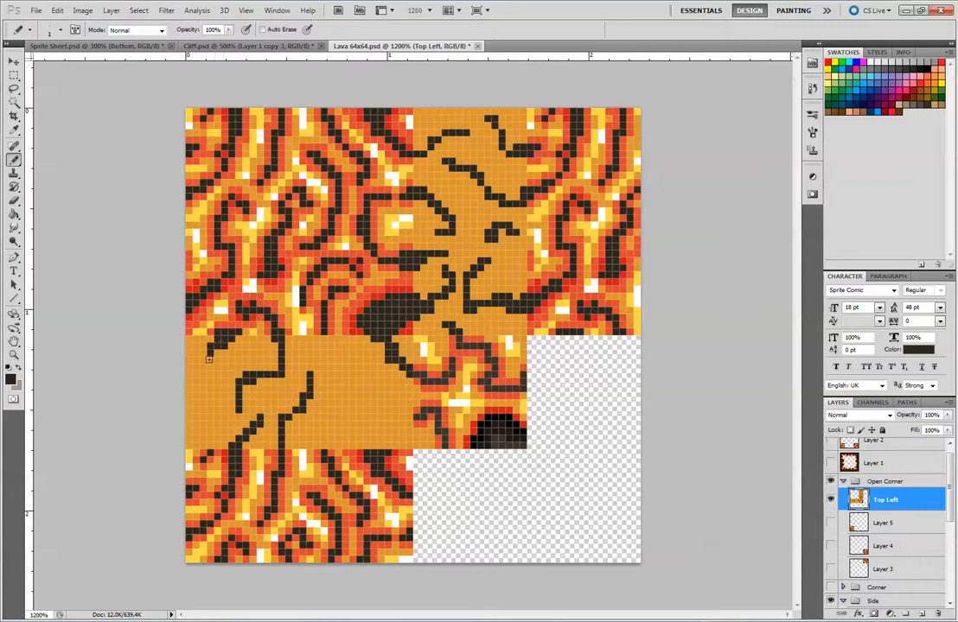
mouse_move(367, 446)
mouse_down()
mouse_move(381, 446)
mouse_move(373, 414)
mouse_move(353, 404)
mouse_up()
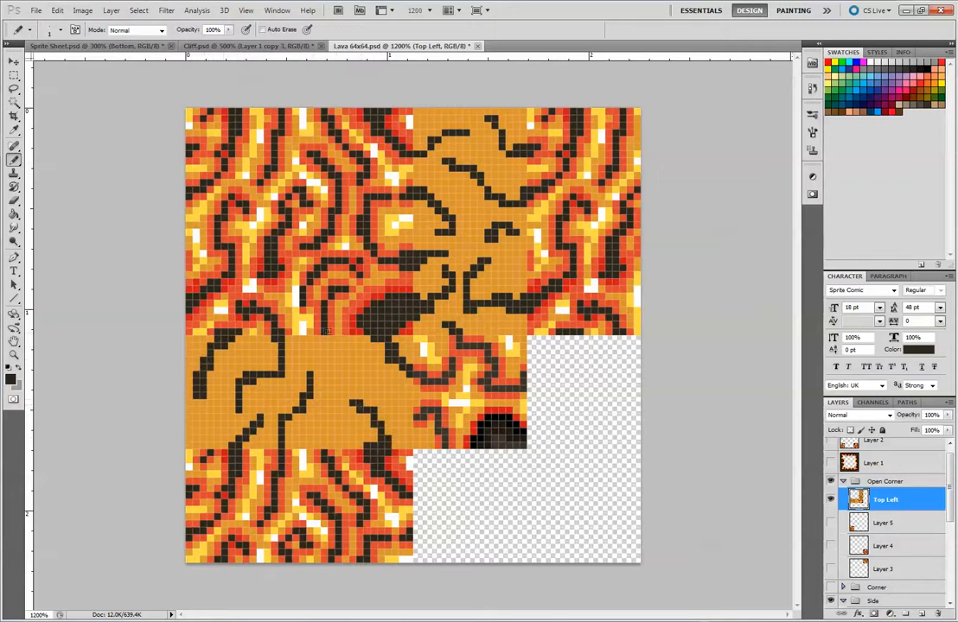
drag(324, 332, 352, 373)
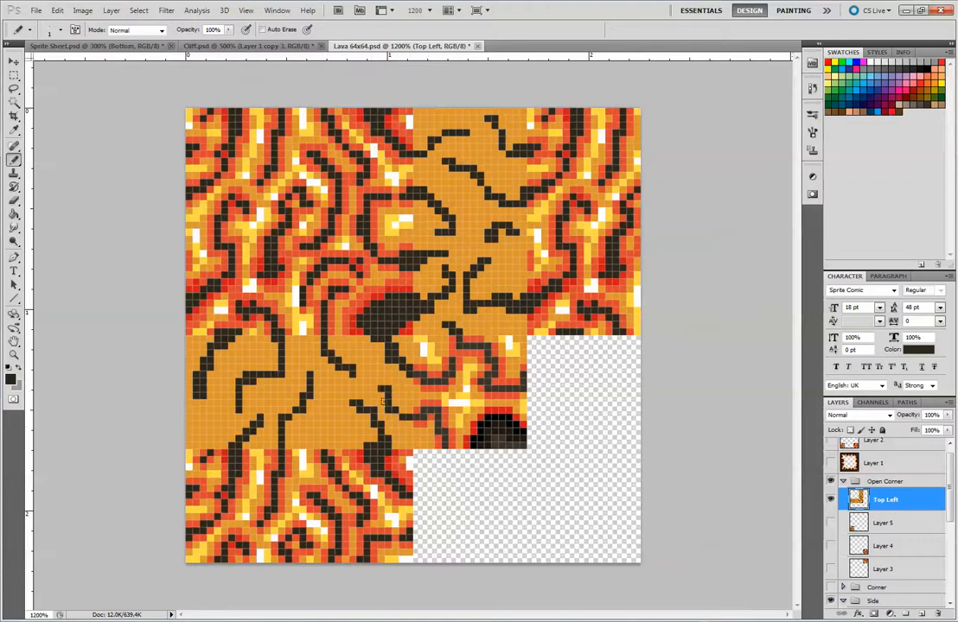
key(ctrl+z)
drag(410, 418, 381, 375)
drag(326, 445, 347, 435)
key(ctrl+z)
drag(204, 402, 274, 398)
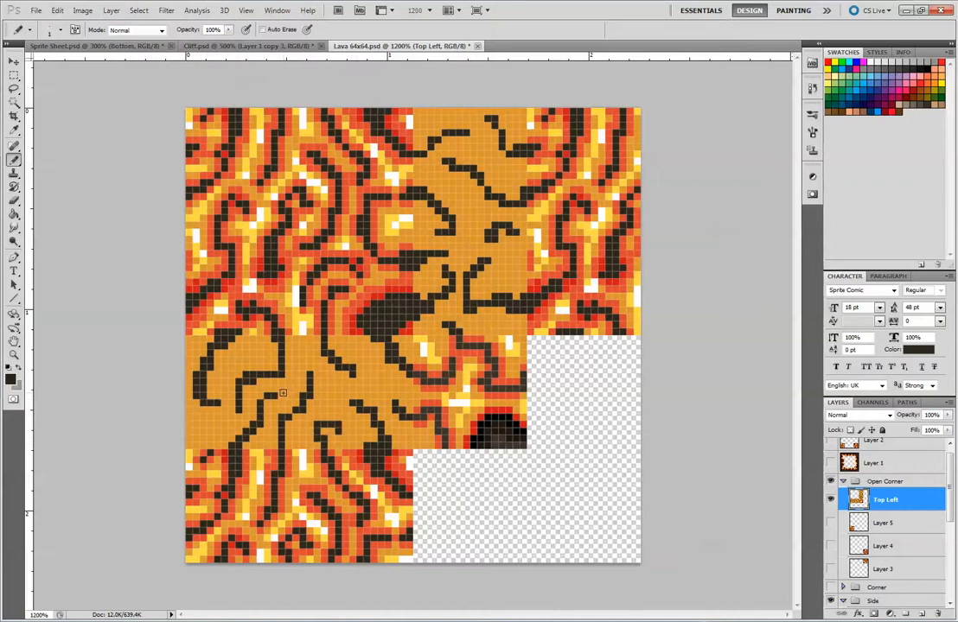
Outline the new dark cracks with red-orange sampled from the tile and add the first yellow highlights inside the left strip's loop
alt+click(264, 333)
drag(212, 376, 210, 387)
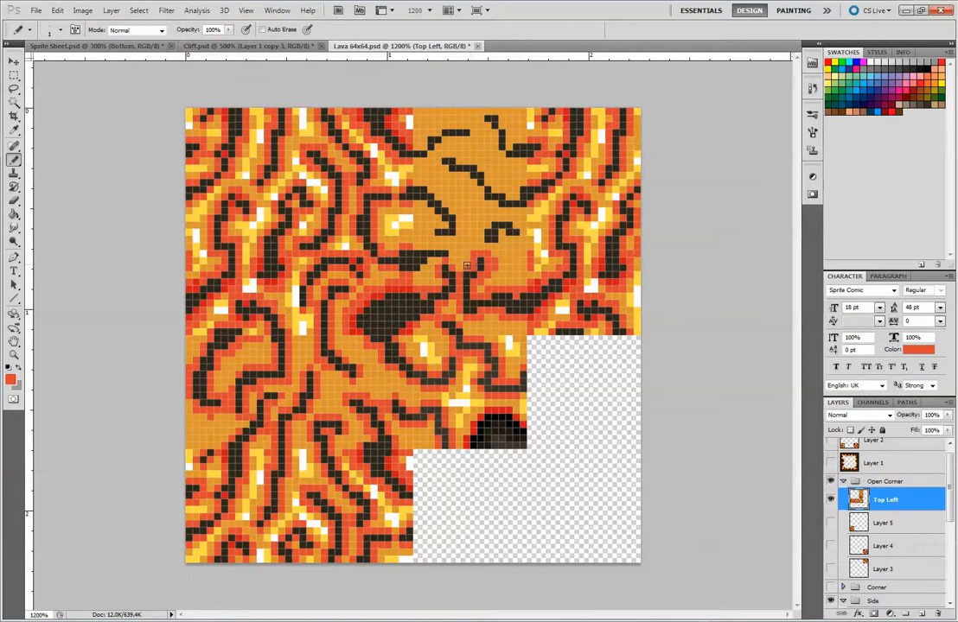
key(ctrl+z)
mouse_move(487, 254)
mouse_down()
mouse_move(494, 262)
mouse_move(482, 274)
mouse_up()
key(ctrl+z)
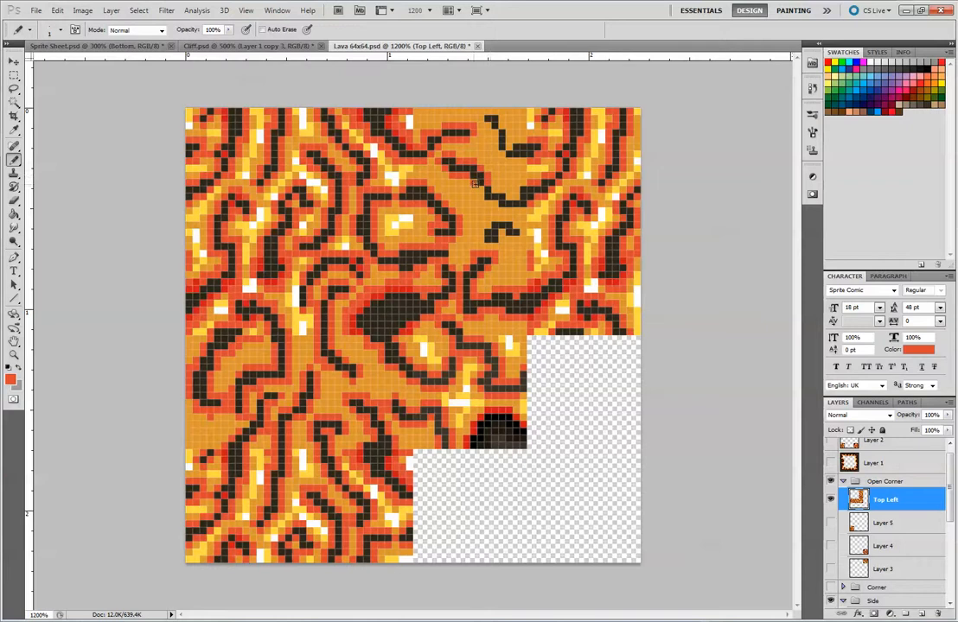
drag(509, 190, 501, 190)
click(516, 195)
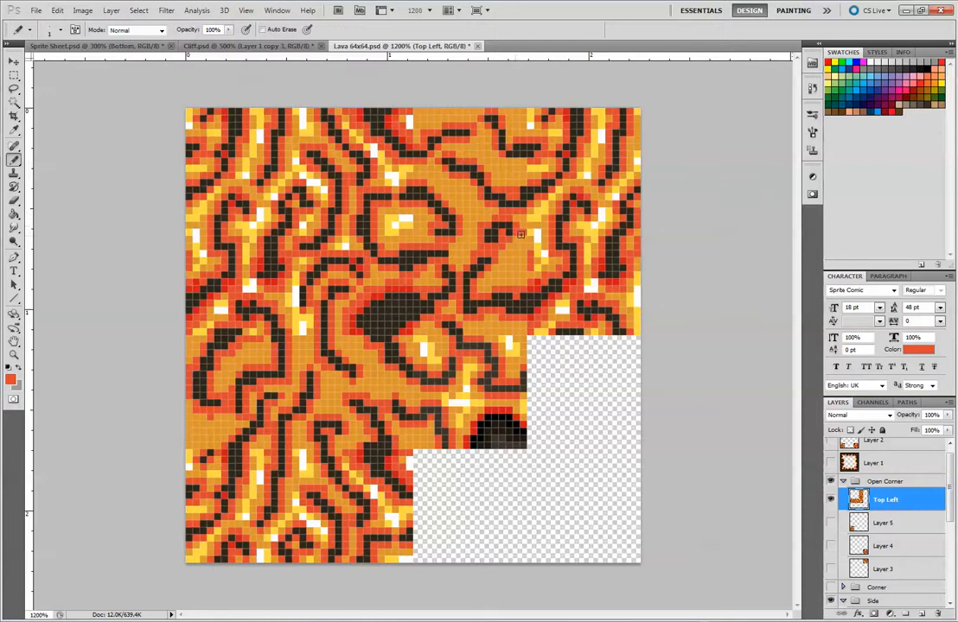
alt+click(259, 330)
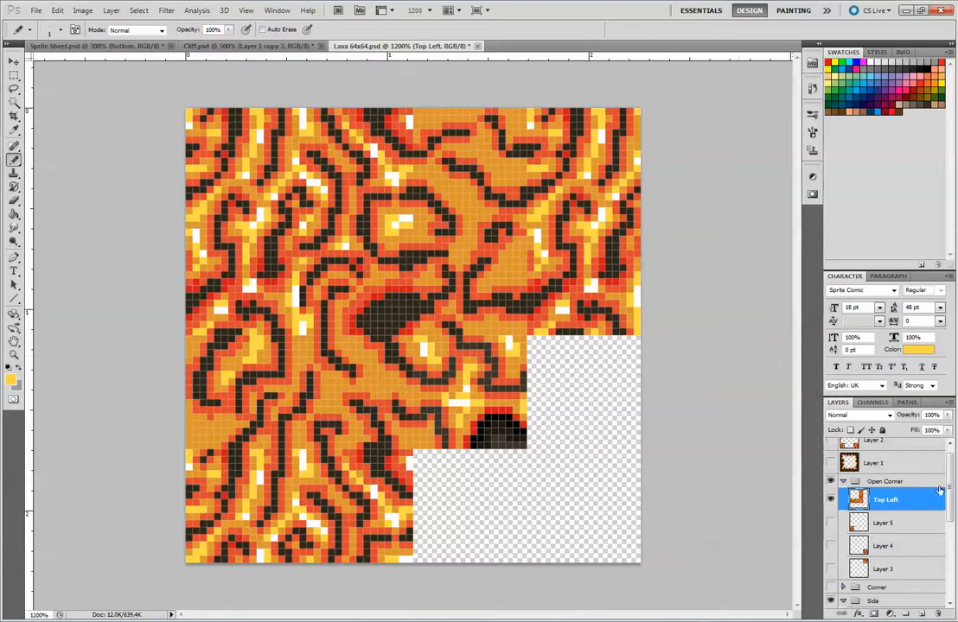
click(947, 416)
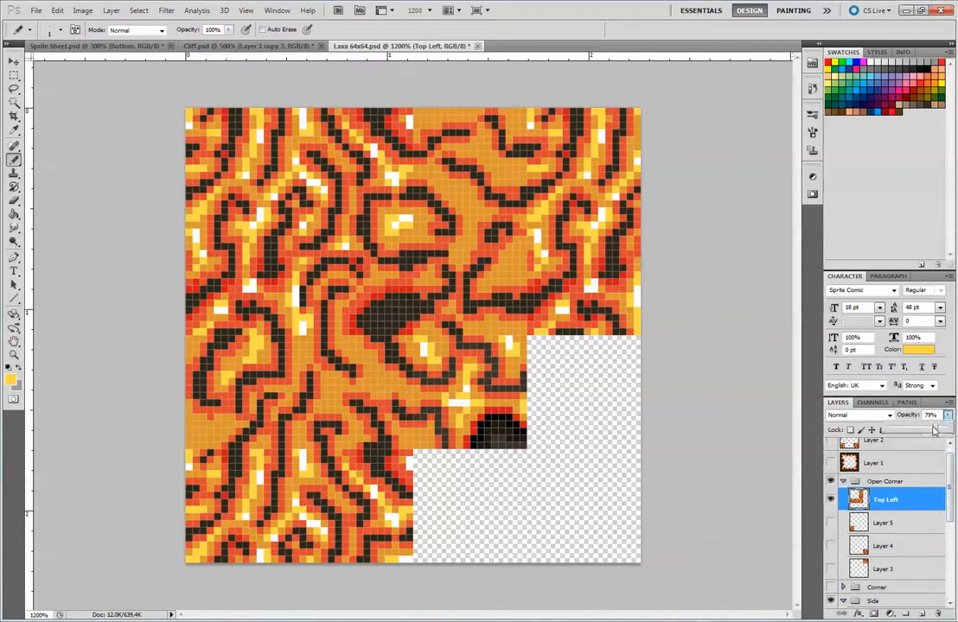
drag(946, 430, 930, 430)
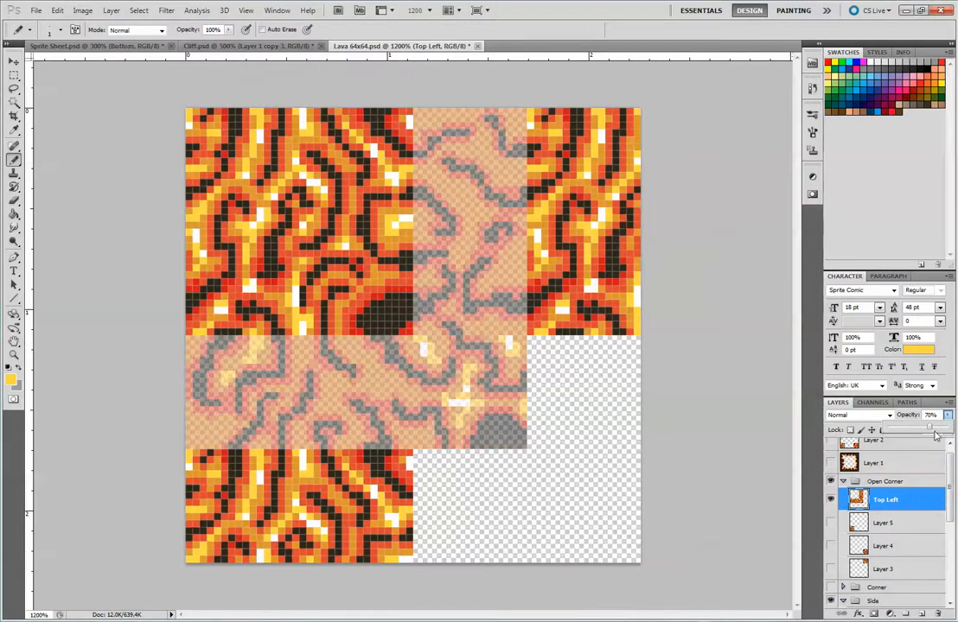
key(Escape)
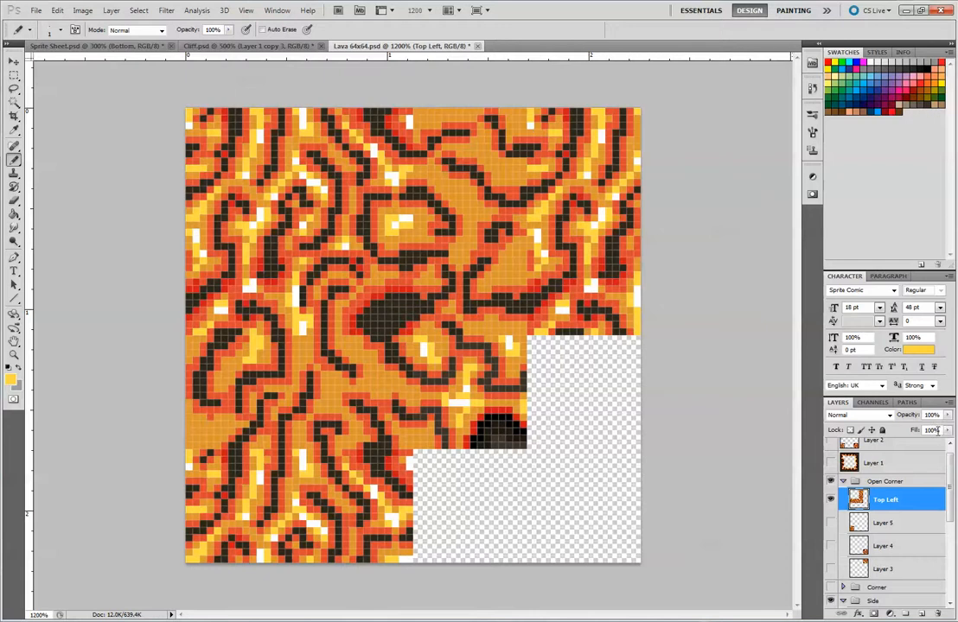
Lower the opacity of the Tile copy and Tile copy 2 layers together to about 89%
scroll(948, 440, down, 5)
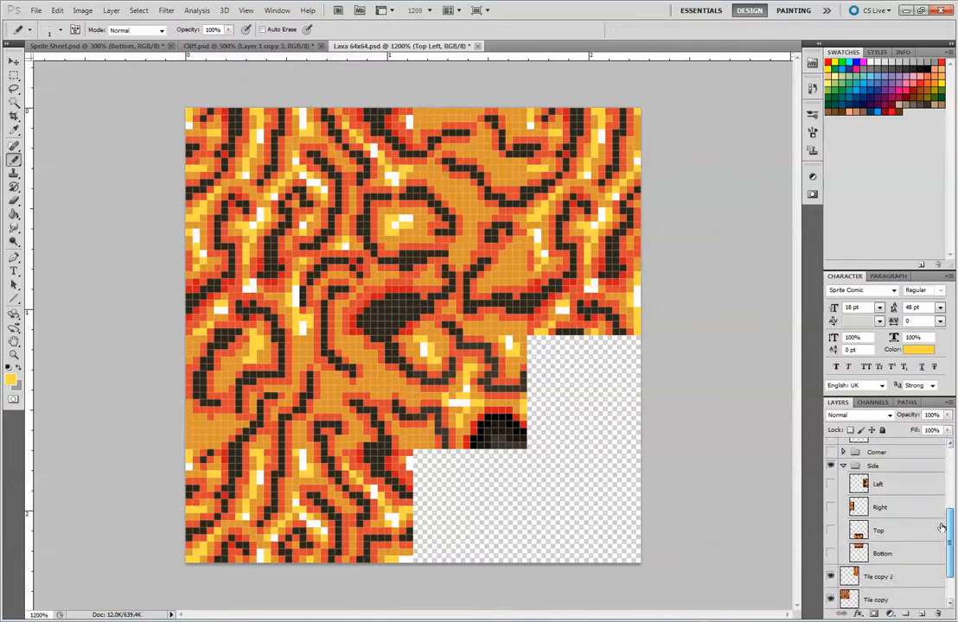
click(902, 584)
shift+click(908, 600)
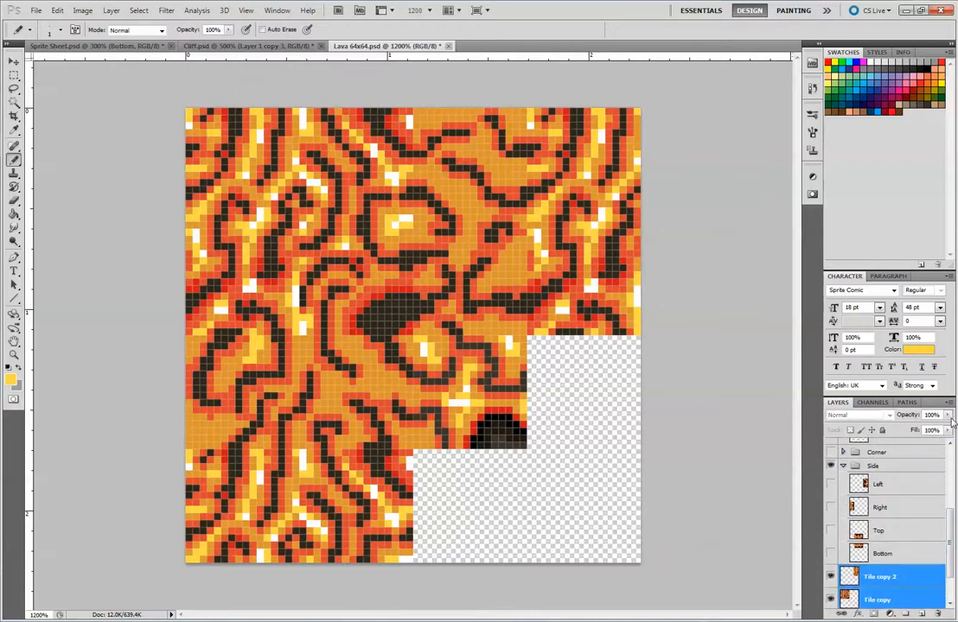
click(948, 415)
drag(947, 430, 945, 433)
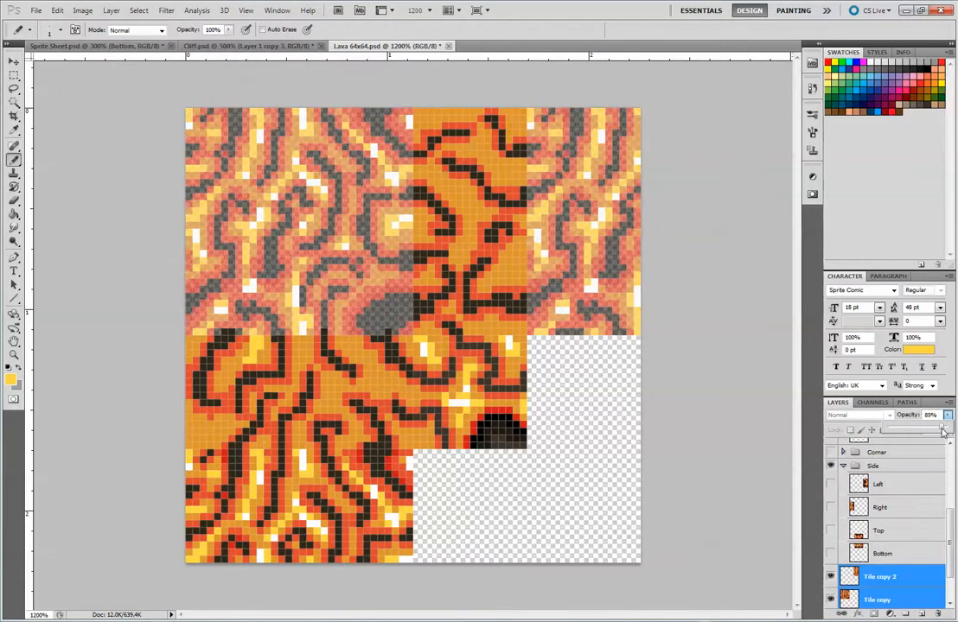
Lower the Tile layer's opacity to 85%
scroll(917, 545, down, 2)
click(899, 569)
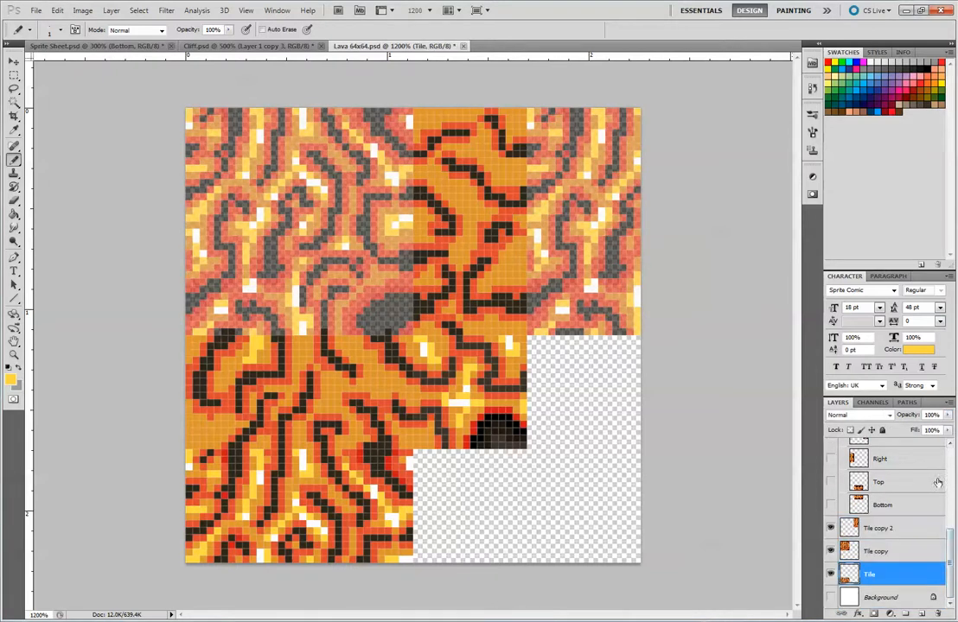
click(949, 416)
drag(947, 430, 942, 429)
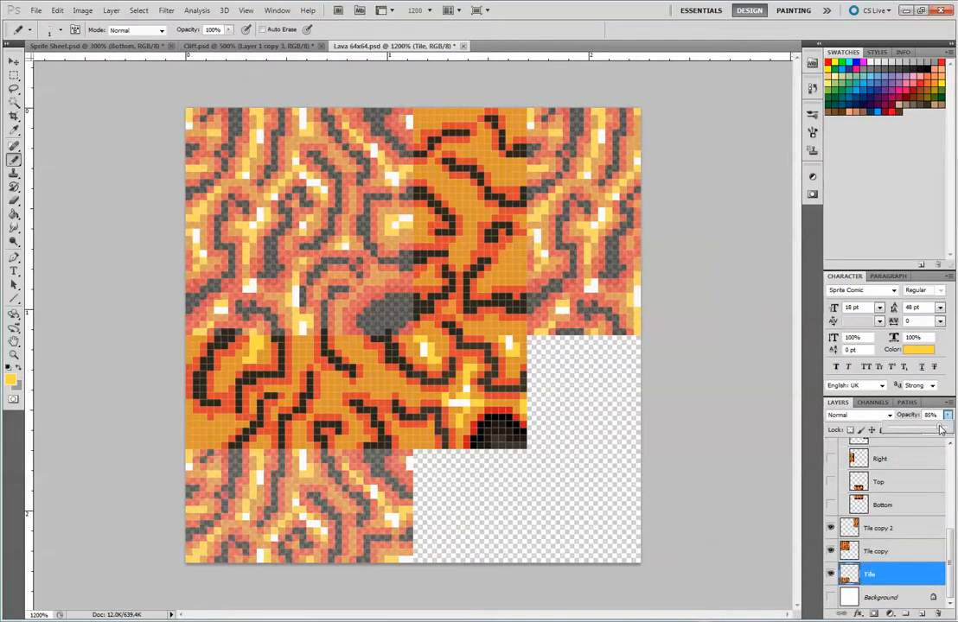
click(201, 313)
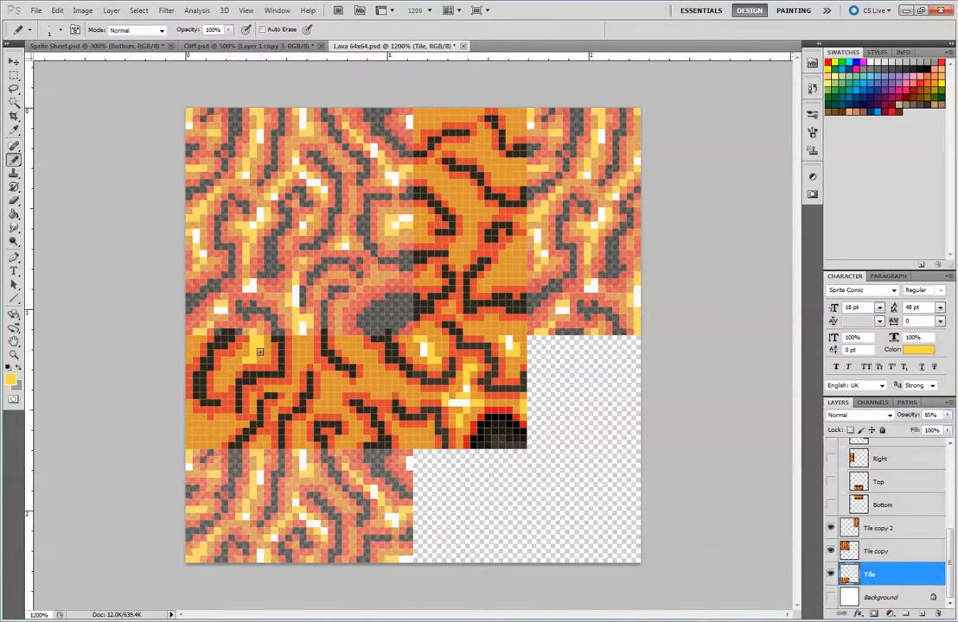
On the Top Left layer, paint yellow highlights between the cracks along the lower horizontal lava strip
key(alt)
scroll(884, 464, up, 3)
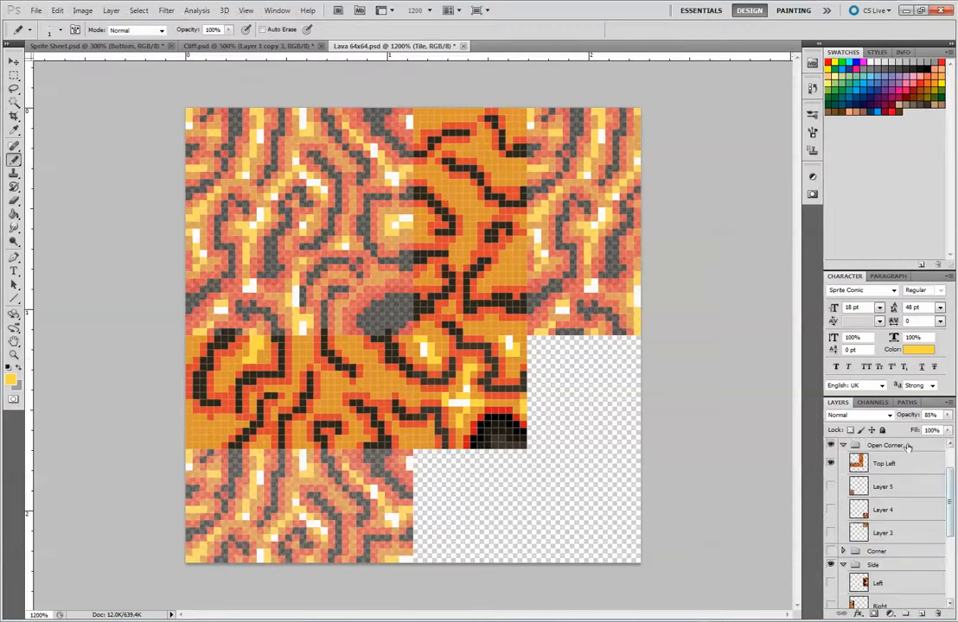
click(883, 464)
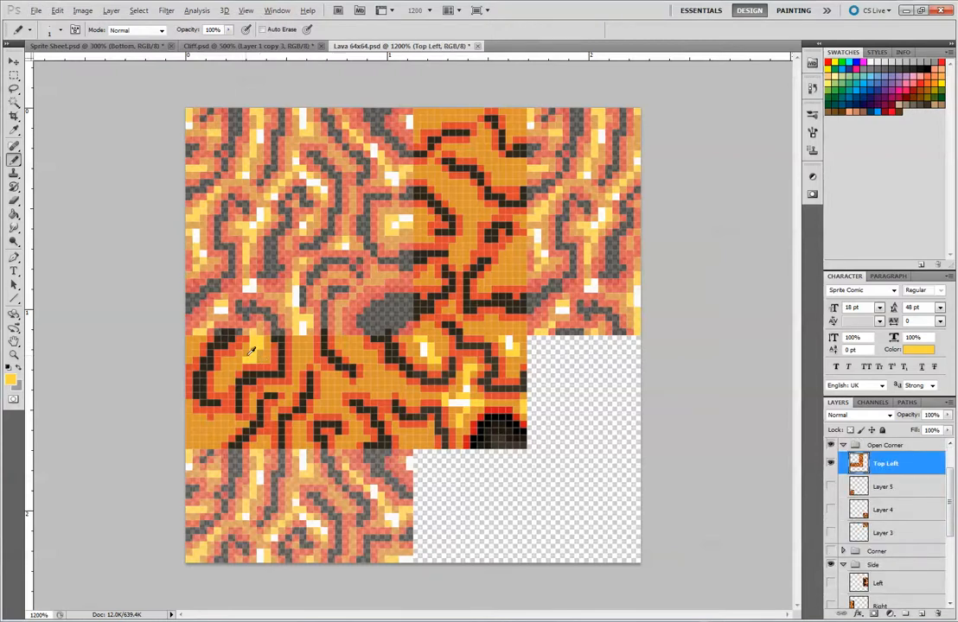
drag(200, 432, 194, 423)
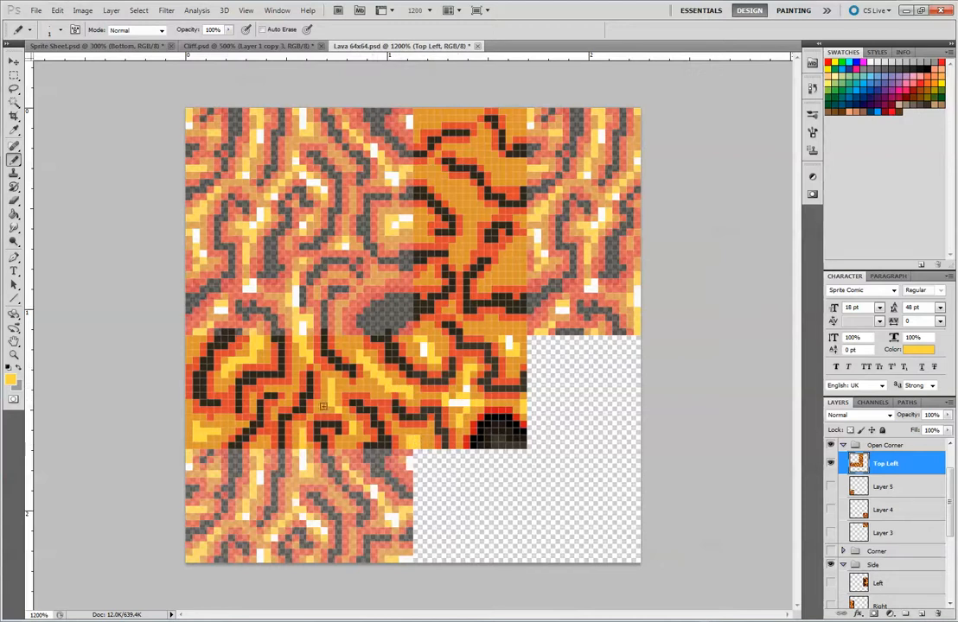
Paint yellow highlights through the vertical lava strip, and add white sampled from the tile to the brightest spots of both strips
mouse_move(437, 176)
mouse_down()
mouse_move(474, 208)
mouse_move(460, 258)
mouse_move(517, 267)
mouse_move(487, 284)
mouse_up()
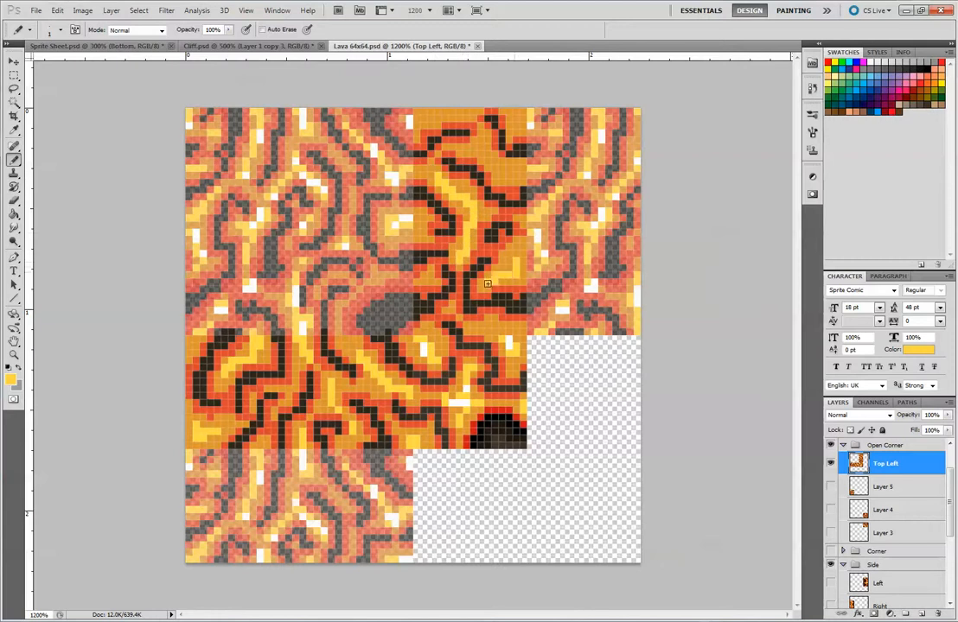
mouse_move(474, 158)
mouse_down()
mouse_move(511, 174)
mouse_move(471, 146)
mouse_up()
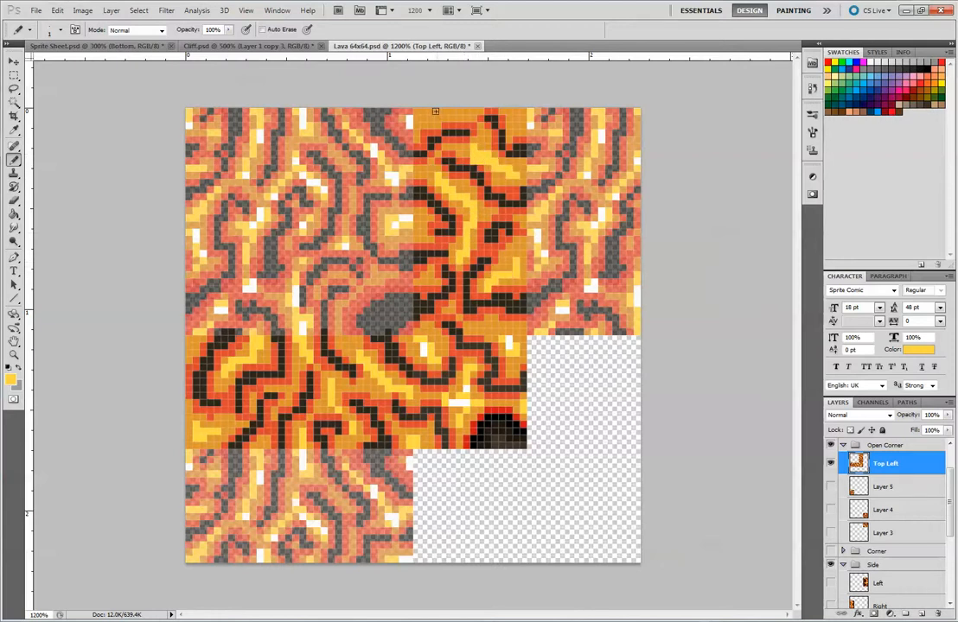
mouse_move(421, 120)
mouse_down()
mouse_move(445, 112)
mouse_move(516, 127)
mouse_up()
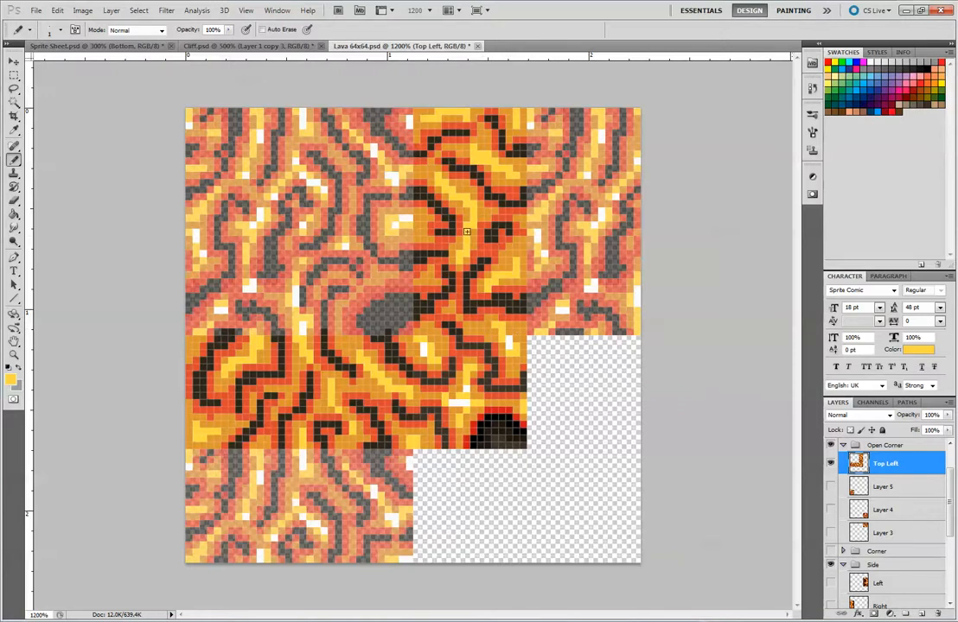
alt+click(424, 349)
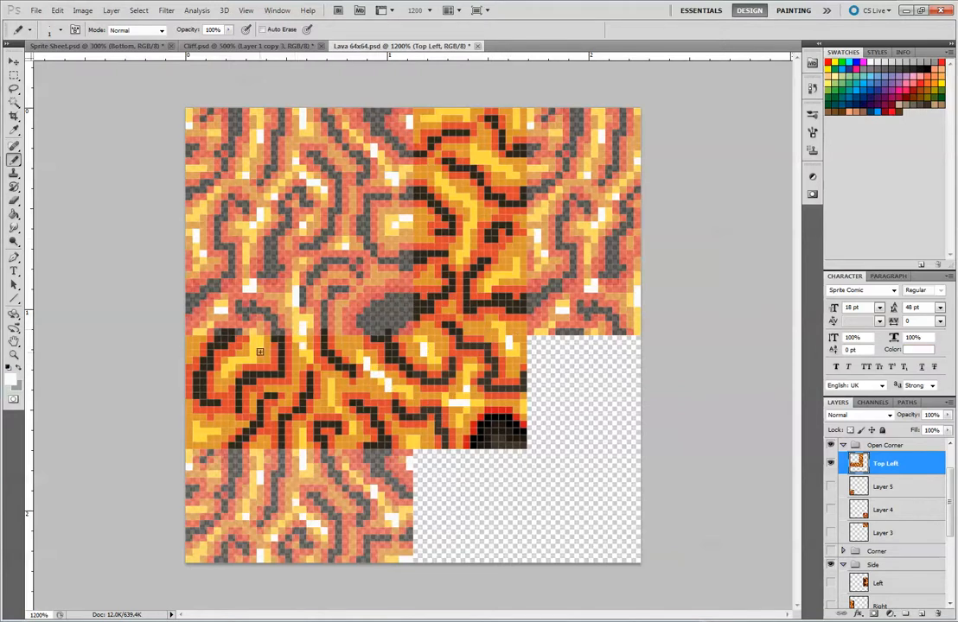
drag(239, 360, 246, 367)
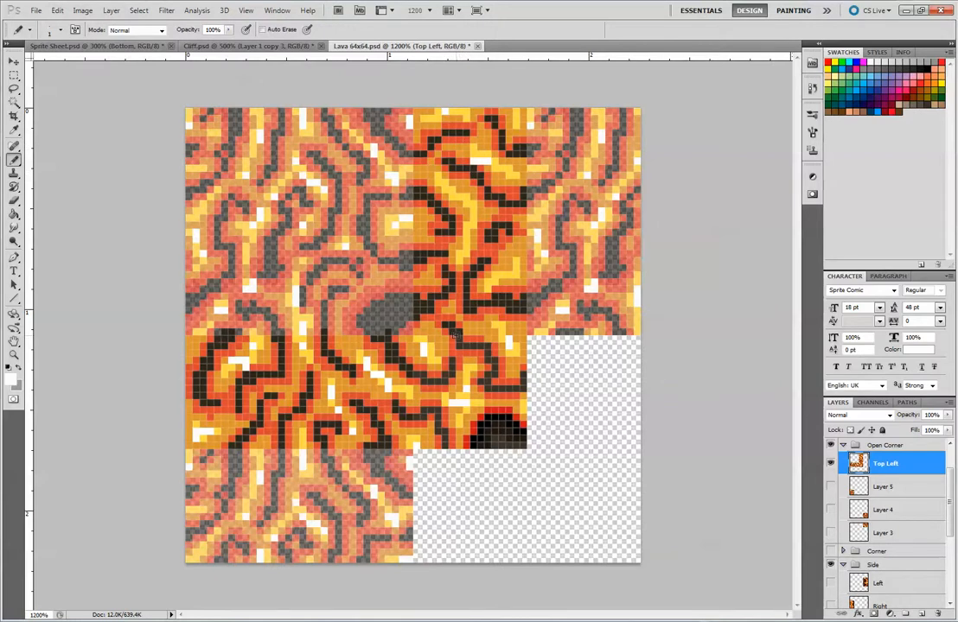
Extend a dark crack to the upper edge of the vertical strip, outline it in red-orange and touch up the nearby yellow
alt+click(457, 333)
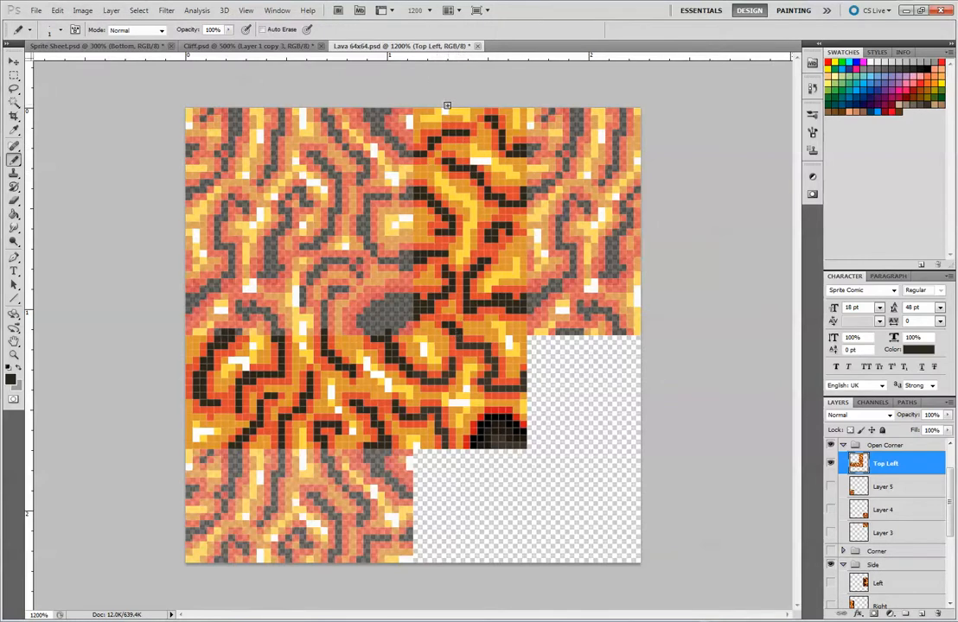
click(442, 112)
alt+click(452, 116)
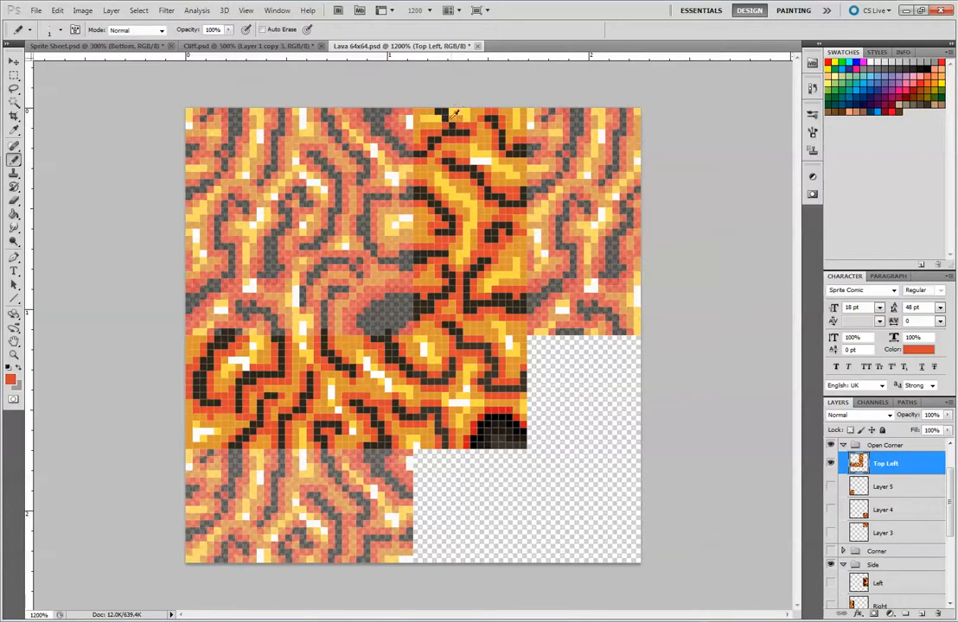
alt+click(455, 117)
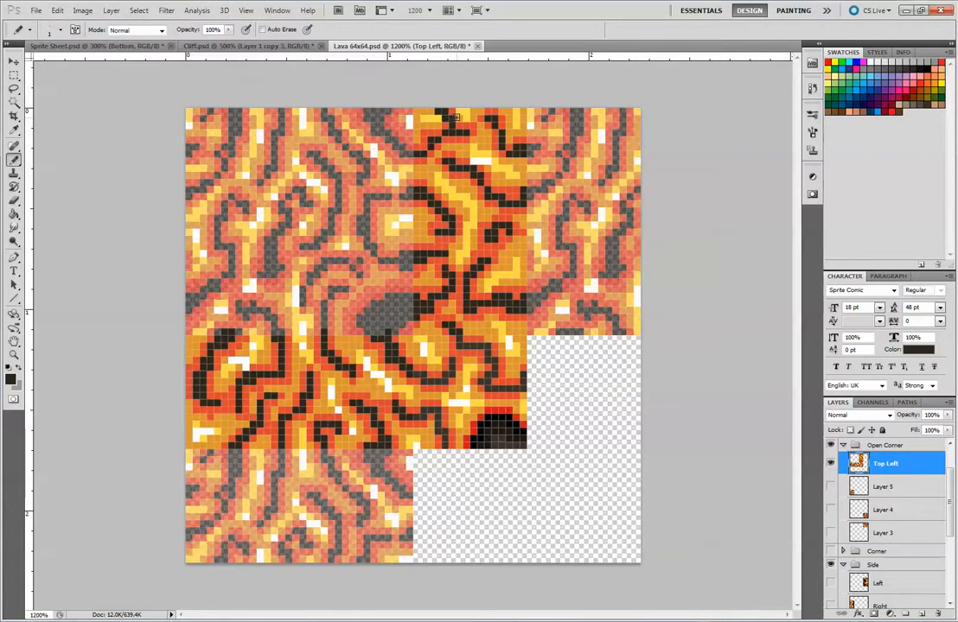
alt+click(463, 115)
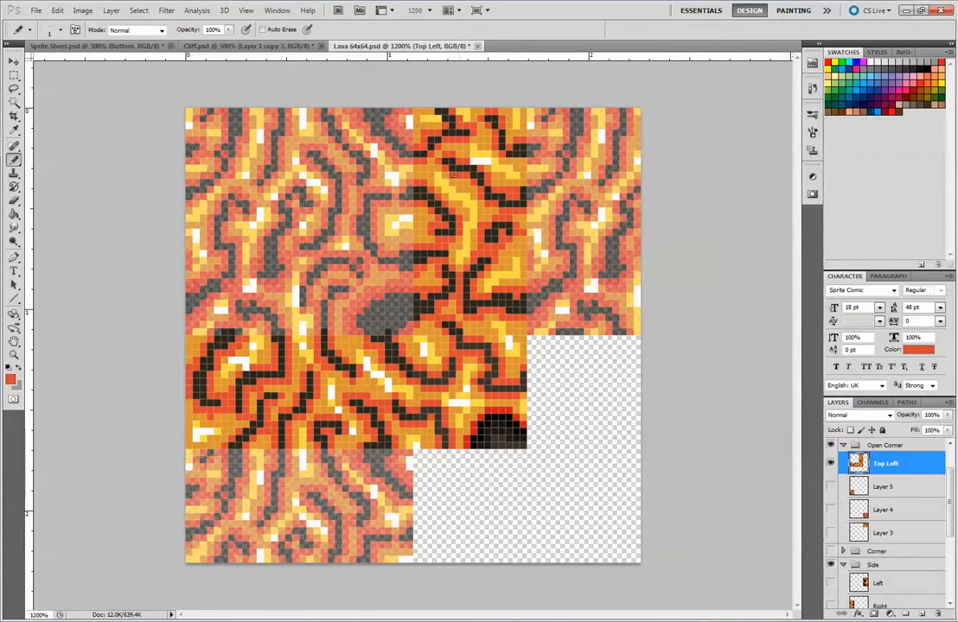
alt+click(416, 122)
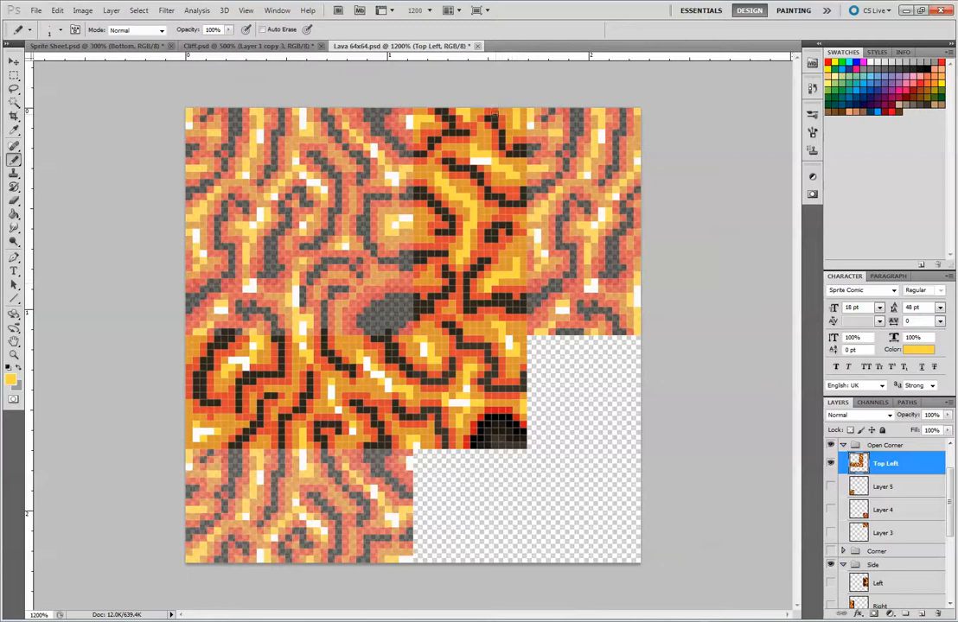
Reshape the upper end of the hooked crack near the vertical strip's upper-right corner using sampled dark and red-orange pixels
key(alt)
key(alt)
alt+click(494, 112)
click(494, 118)
alt+click(499, 116)
alt+click(496, 121)
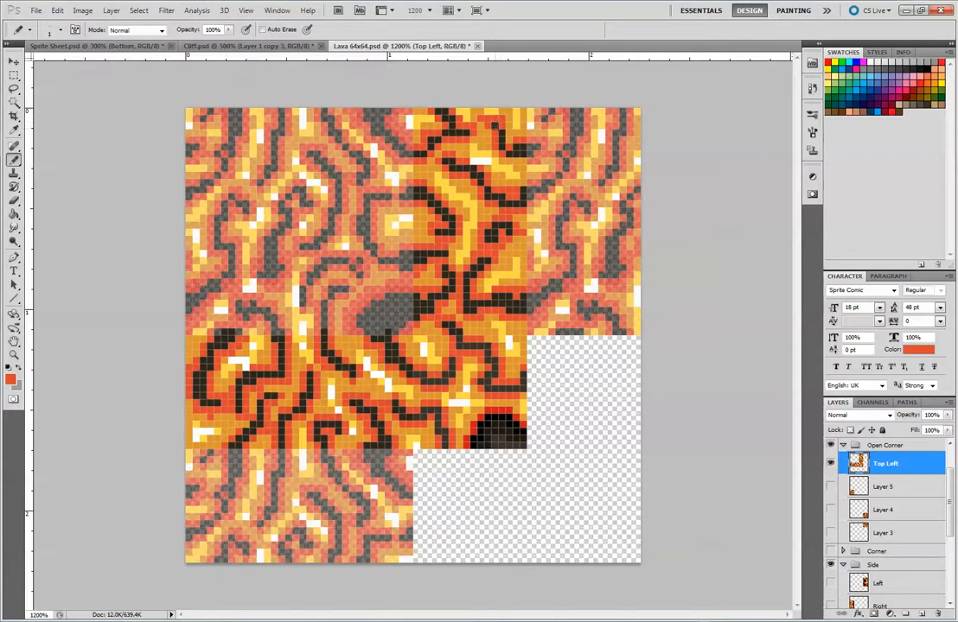
alt+click(497, 124)
alt+click(510, 114)
alt+click(448, 126)
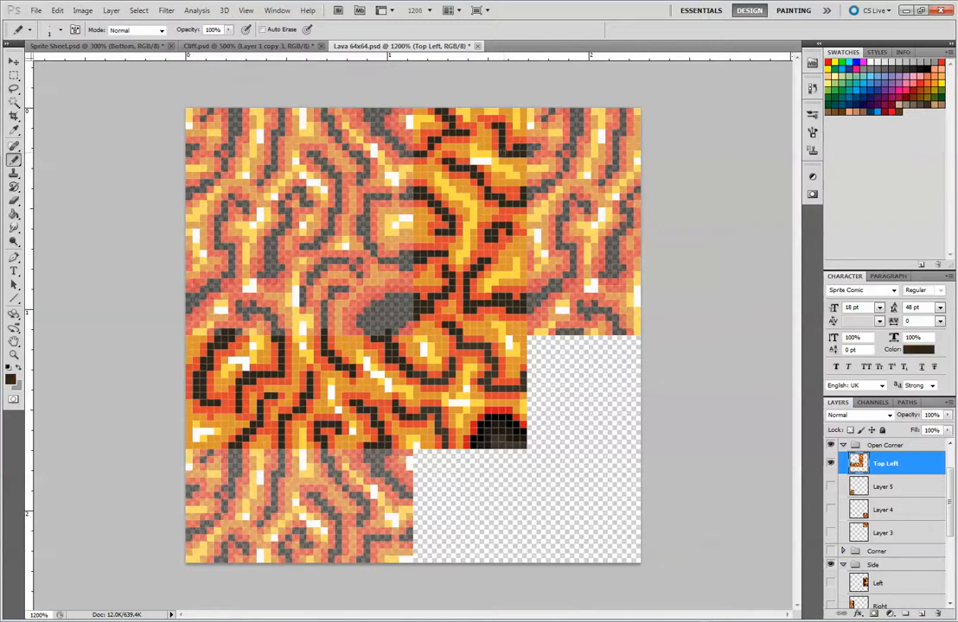
alt+click(495, 155)
alt+click(501, 158)
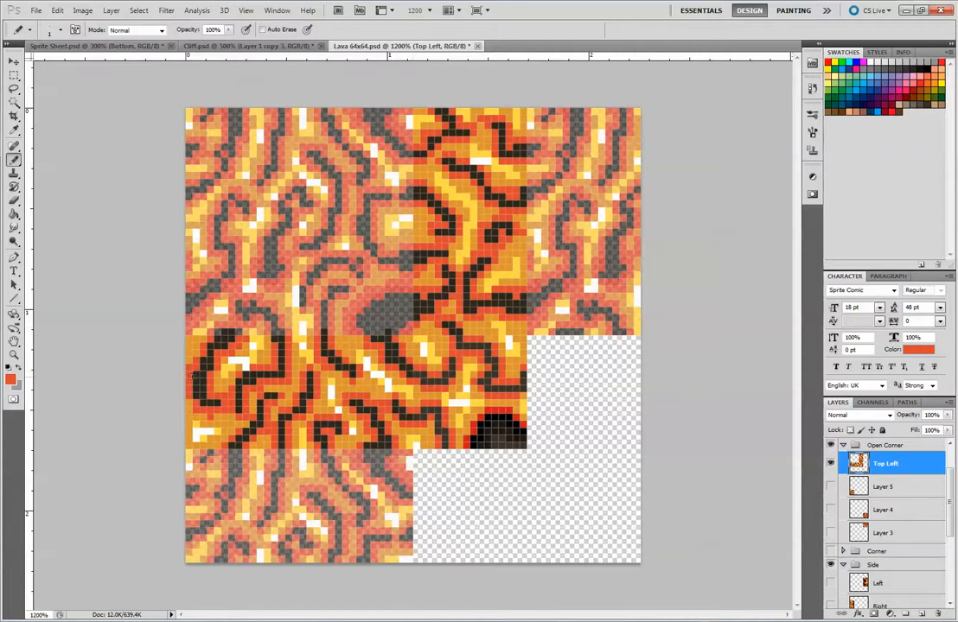
Continue the dark cracks to the lower strip's left edge, outline them in red-orange and rework the yellow and white highlight beneath
alt+click(198, 370)
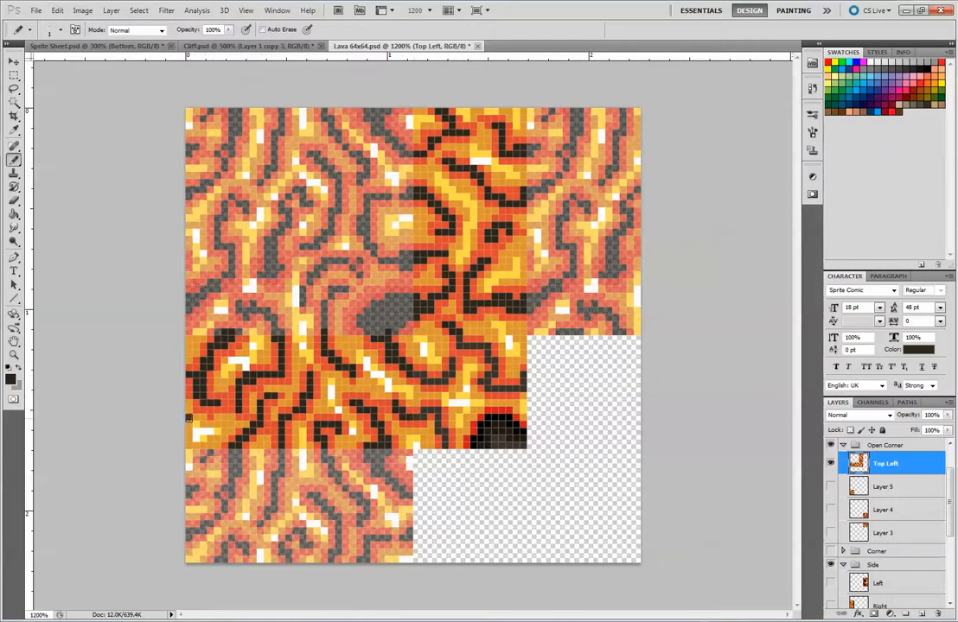
alt+click(196, 418)
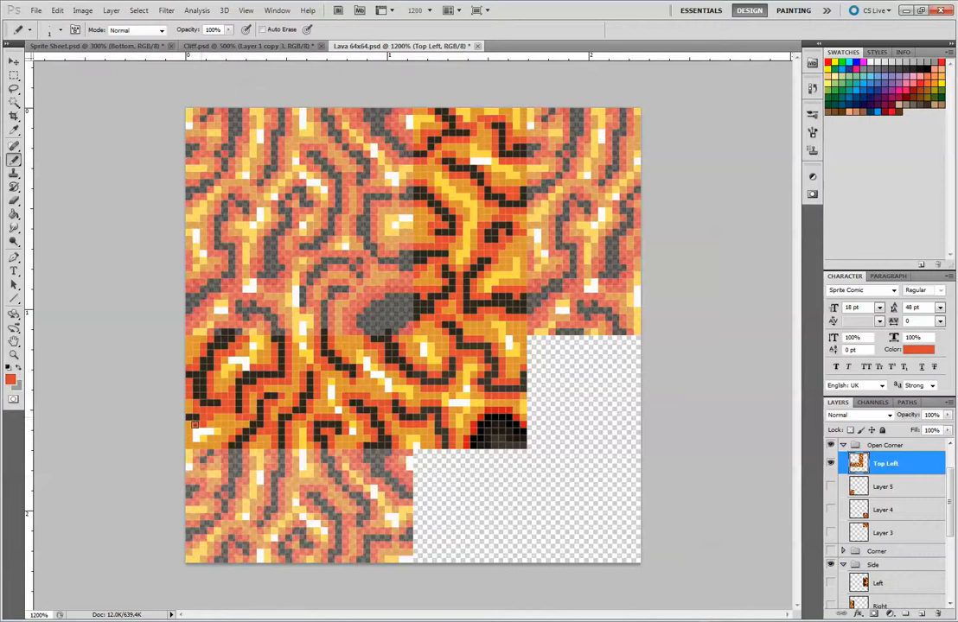
alt+click(219, 427)
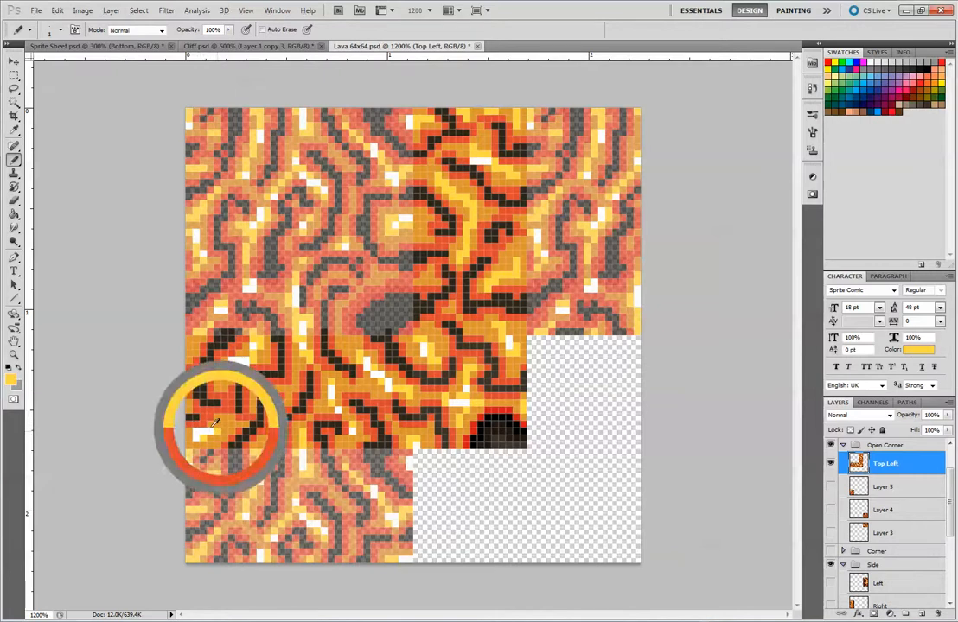
alt+click(200, 437)
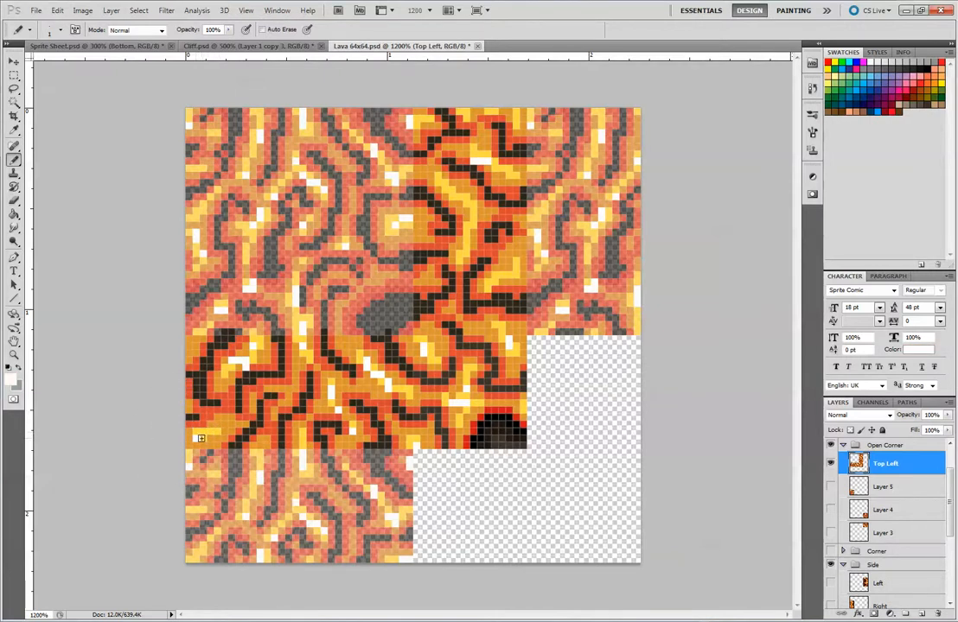
alt+click(195, 444)
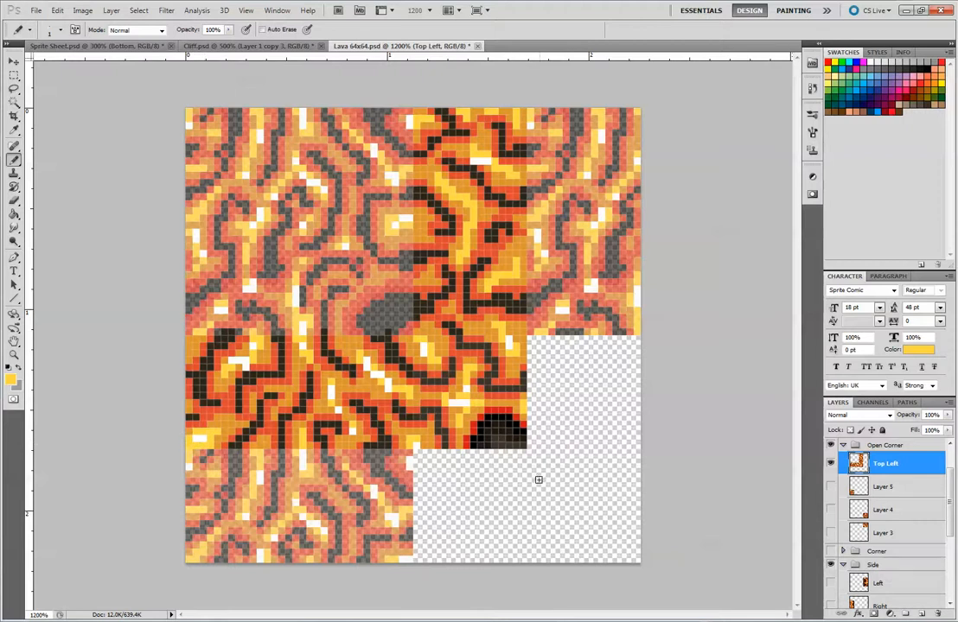
Hide the three tile layers and erase the stray dark pixels sticking up above the lower lava strip
click(13, 62)
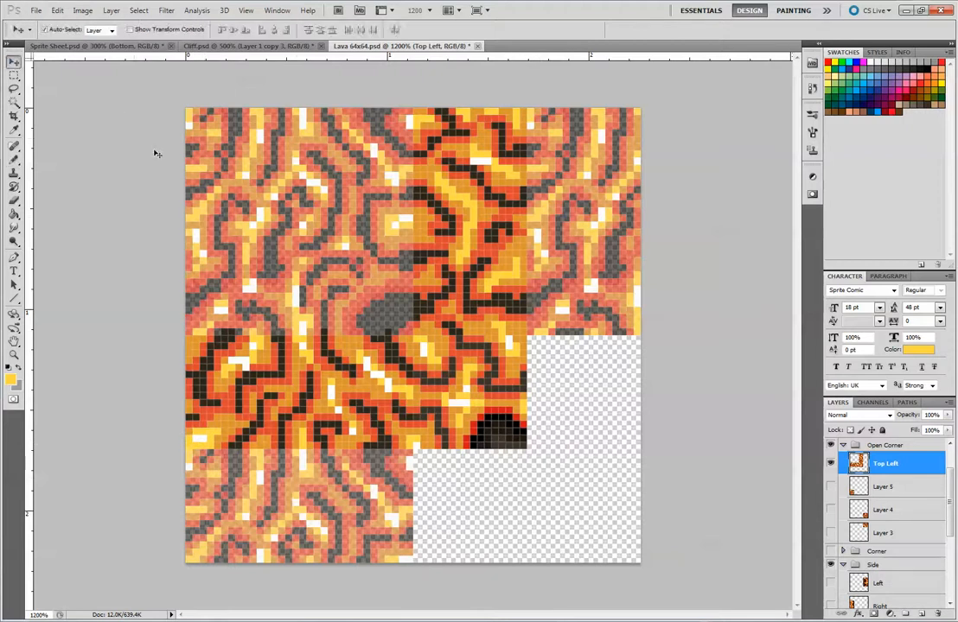
scroll(826, 523, down, 5)
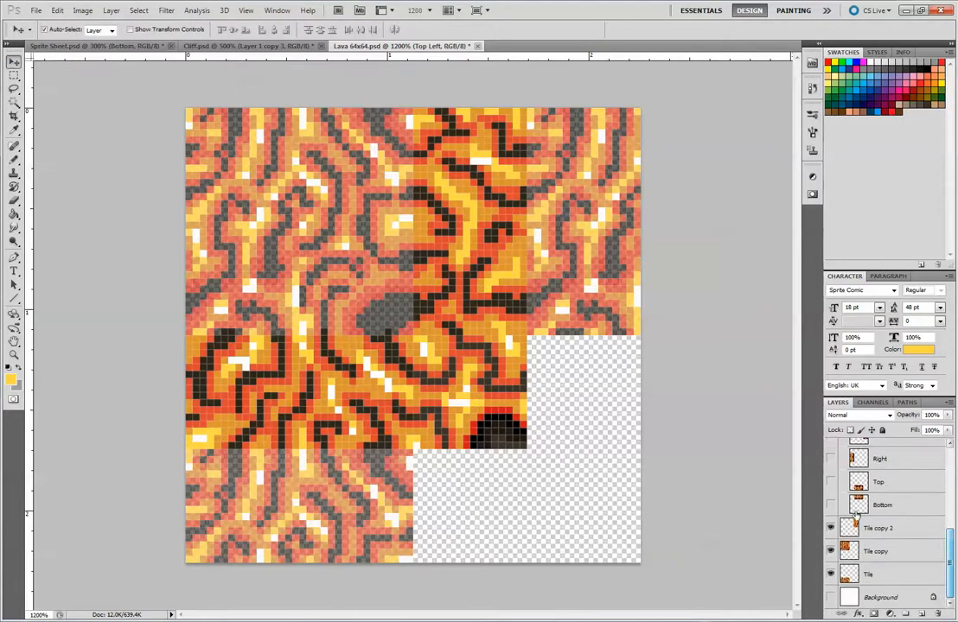
click(830, 528)
click(830, 550)
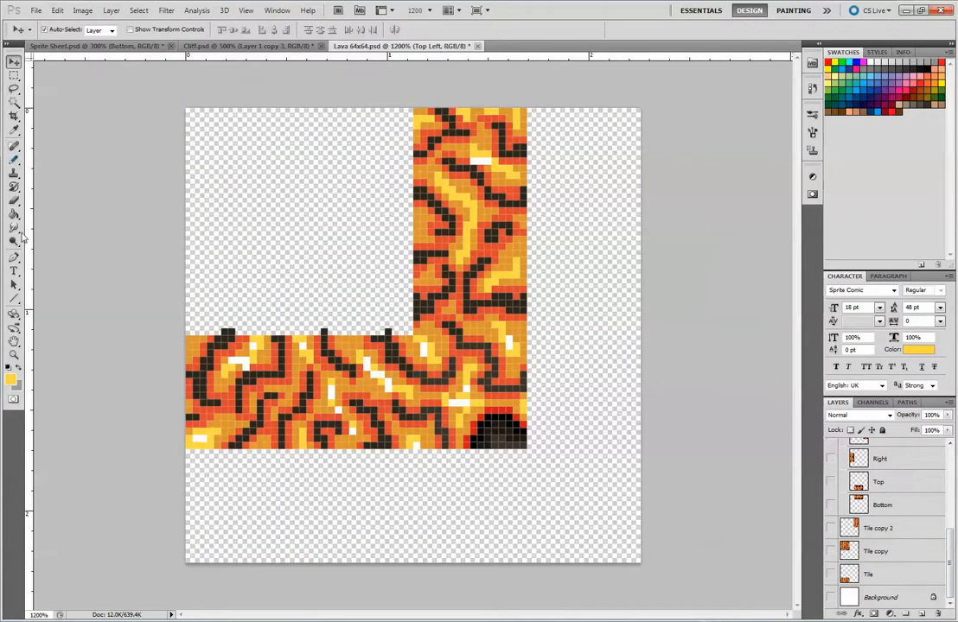
click(14, 203)
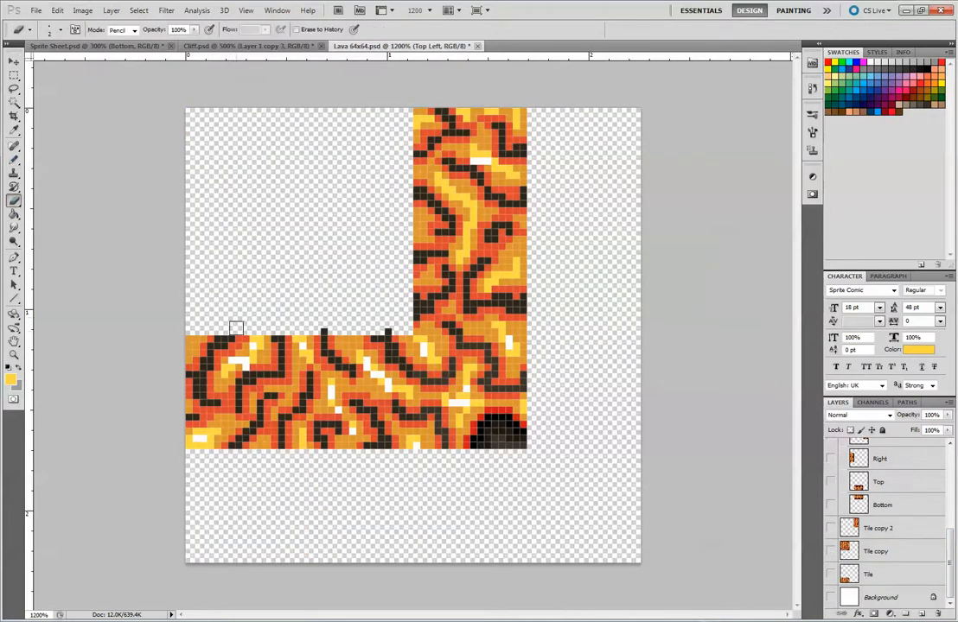
drag(301, 328, 398, 325)
Show the tile layers again to check how the corner piece joins them, and hide them once checked
click(832, 529)
click(832, 551)
click(832, 573)
click(833, 575)
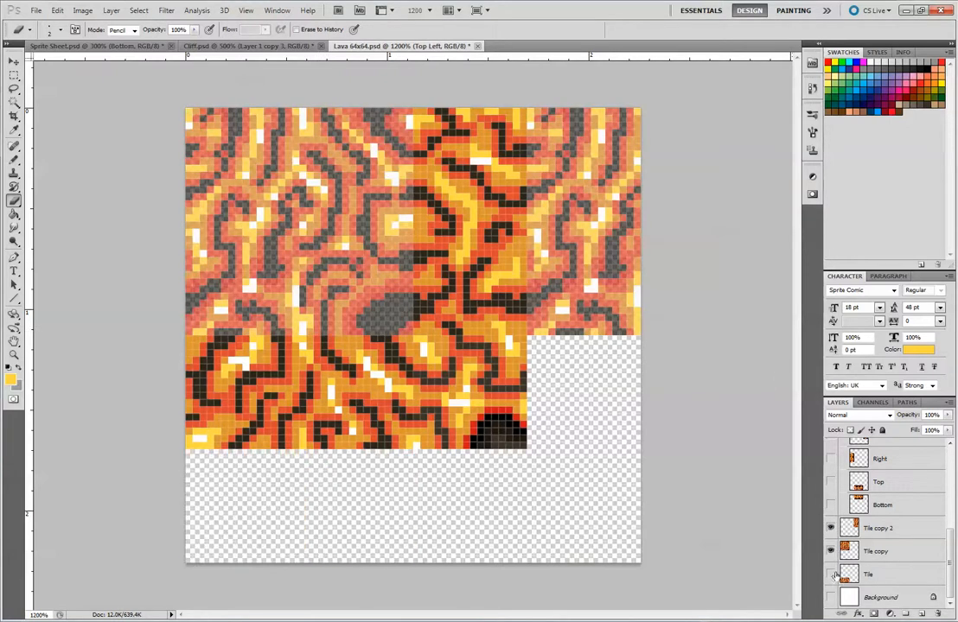
click(832, 551)
click(832, 529)
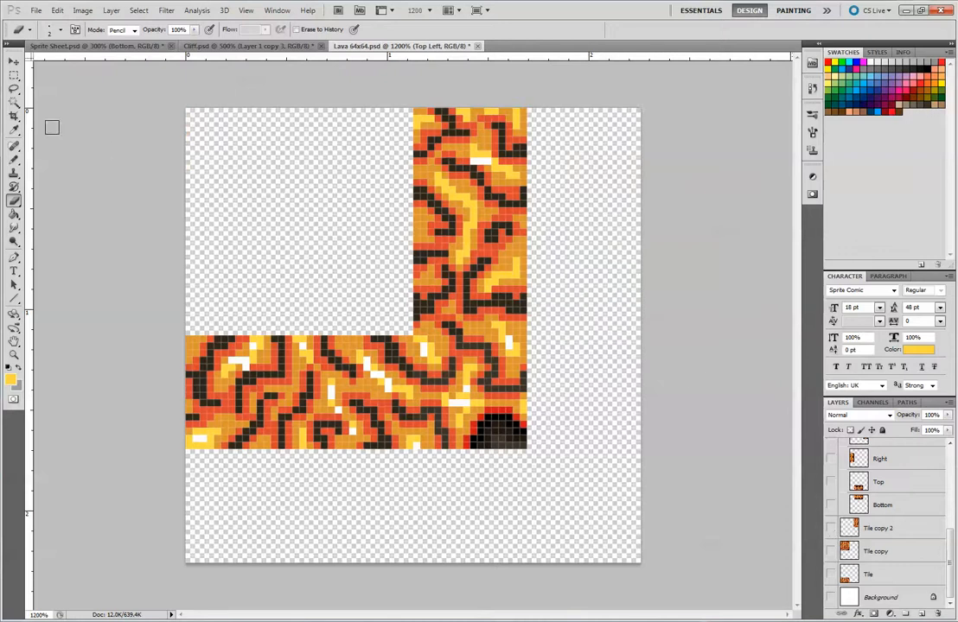
Set the fixed marquee size to 32 by 32 px and select the empty square inside the corner piece
key(m)
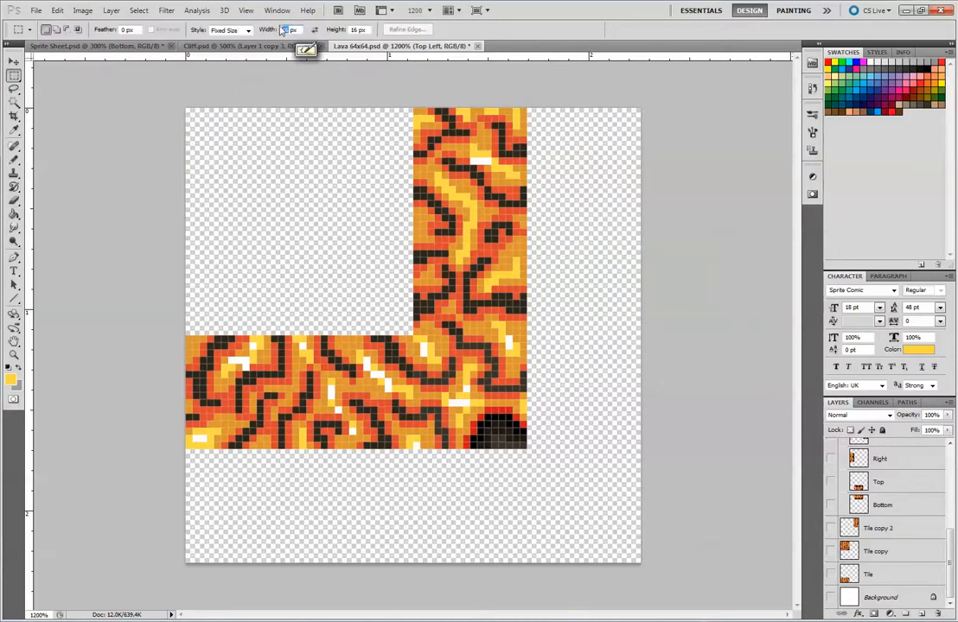
text(32)
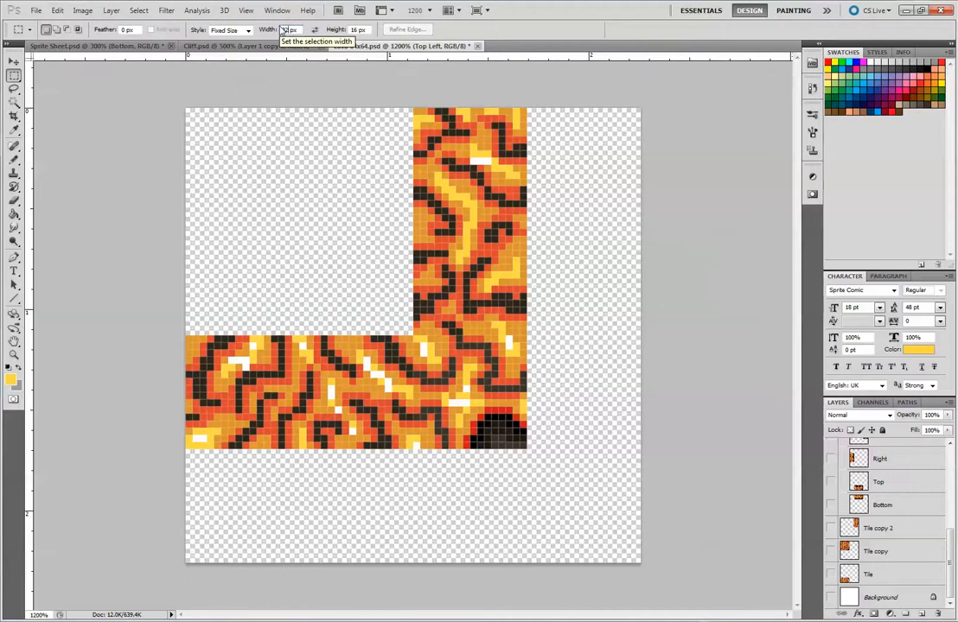
key(Tab)
key(Left)
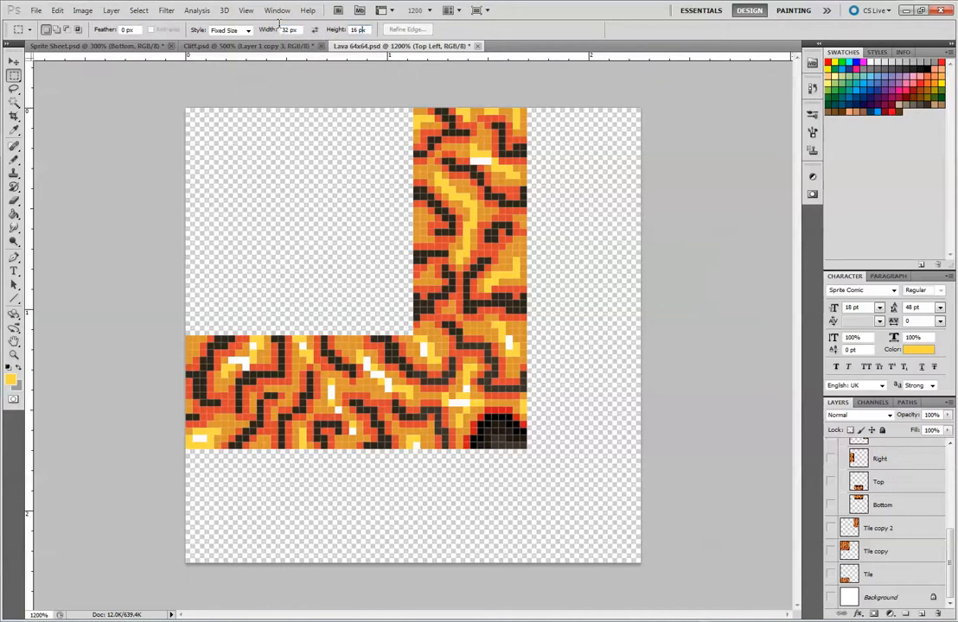
key(BackSpace)
key(BackSpace)
click(103, 98)
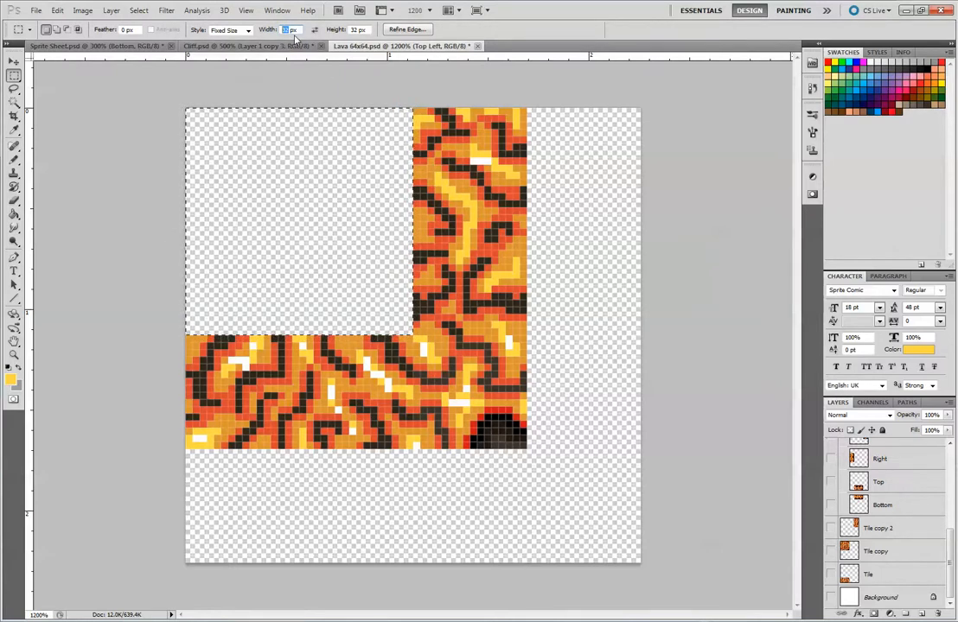
Set the fixed marquee size to 48 by 48 px and select the whole corner piece from the canvas's upper-left corner
text(48)
key(Tab)
text(48)
key(Return)
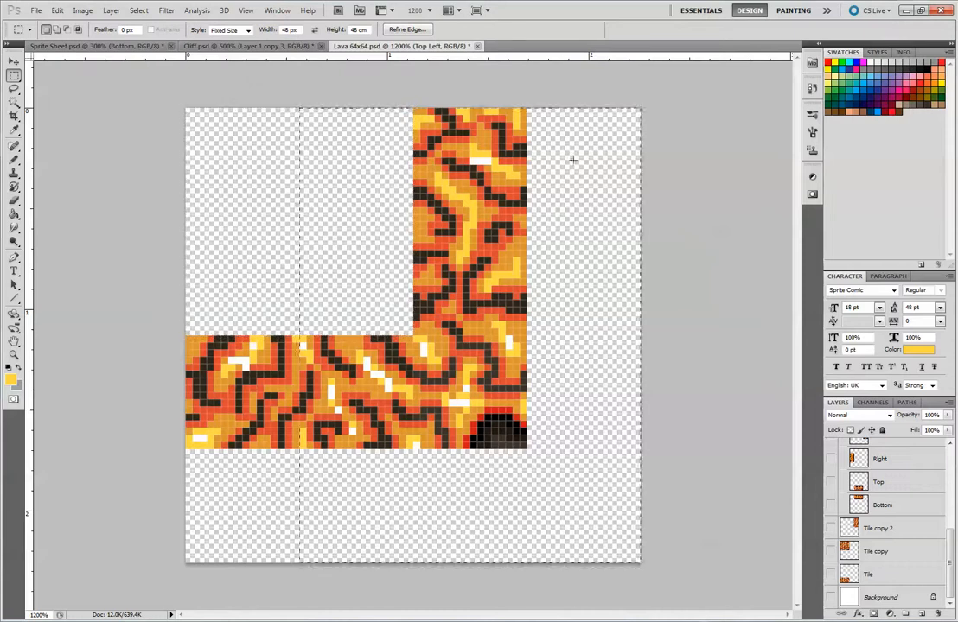
drag(573, 160, 127, 106)
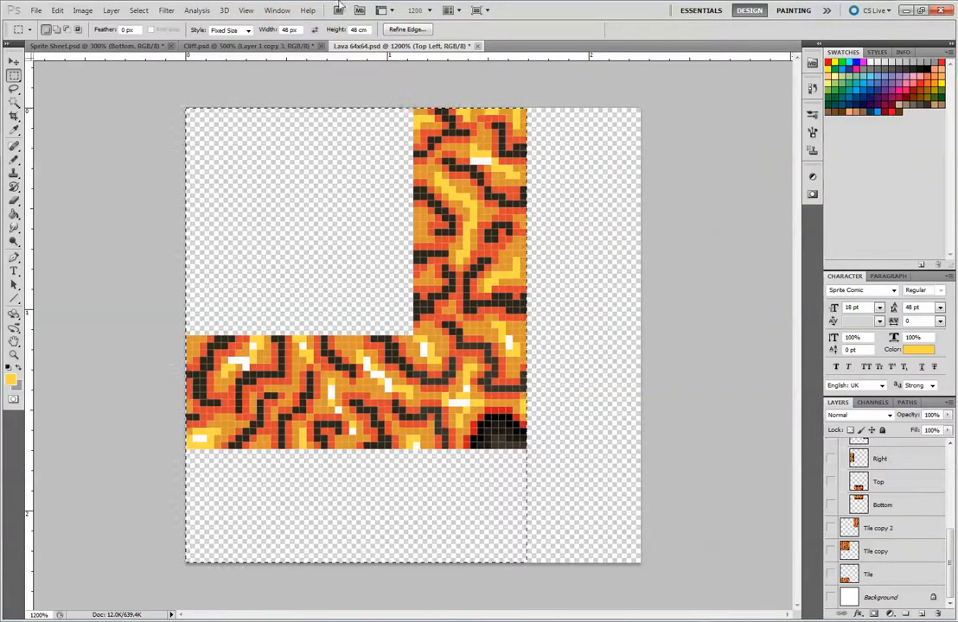
key(BackSpace)
key(BackSpace)
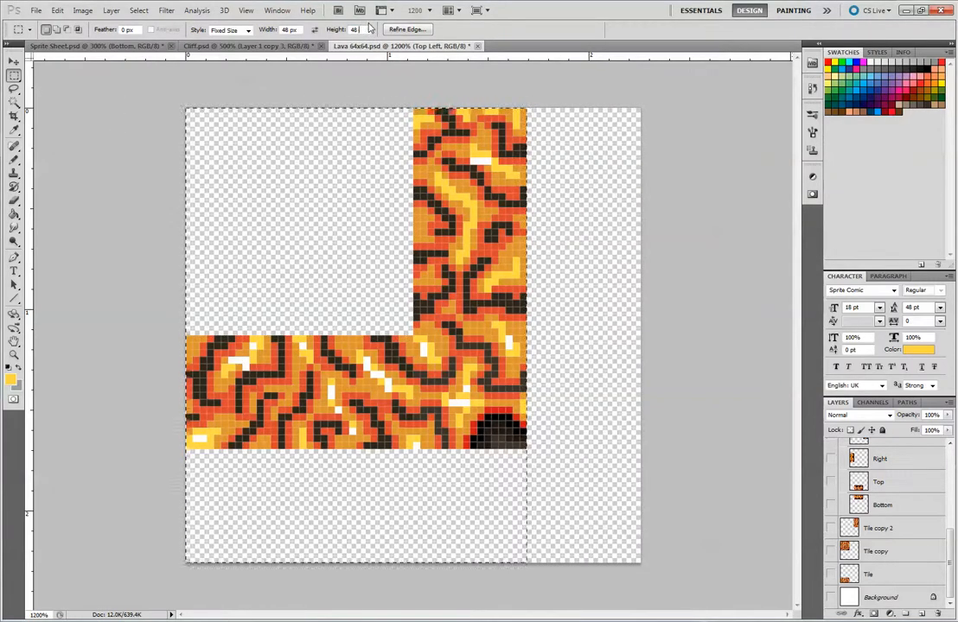
text(px)
click(192, 102)
drag(191, 102, 186, 93)
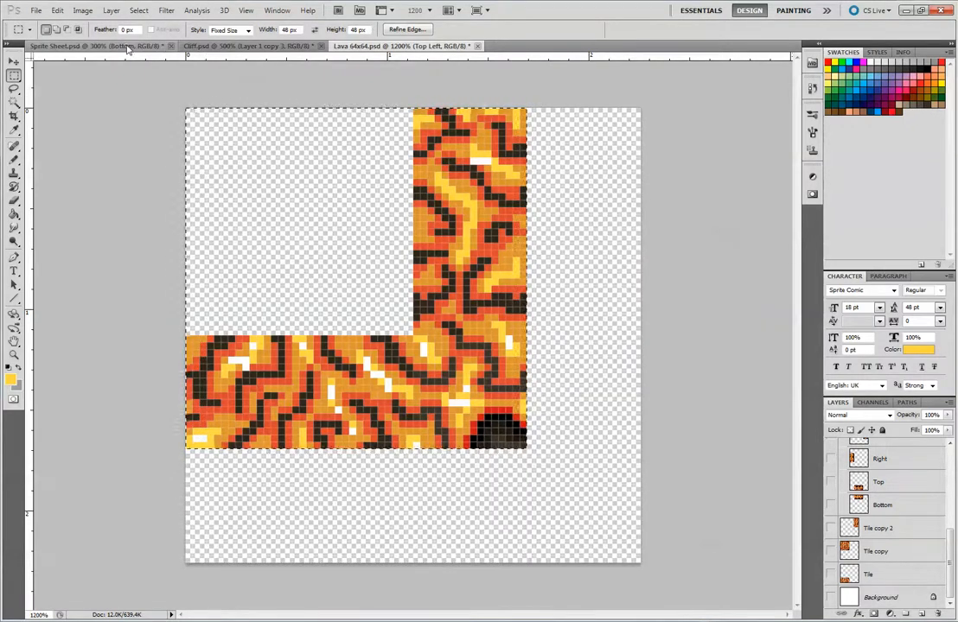
Switch to Sprite Sheet.psd, paste the corner piece into the empty area and fit the centre lava tile into its inner square
click(141, 46)
key(ctrl+v)
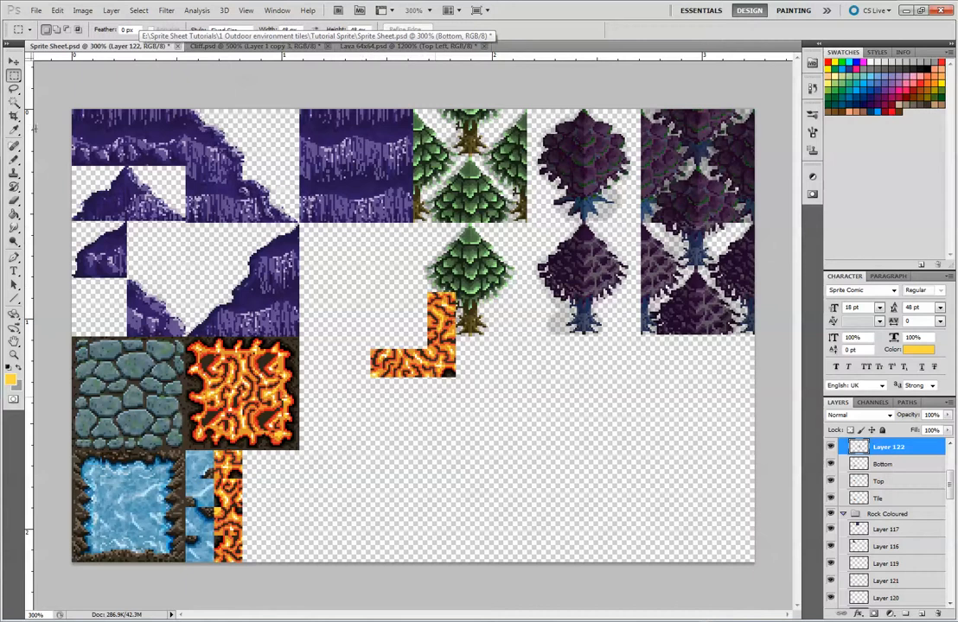
key(v)
drag(453, 357, 428, 428)
drag(242, 394, 373, 390)
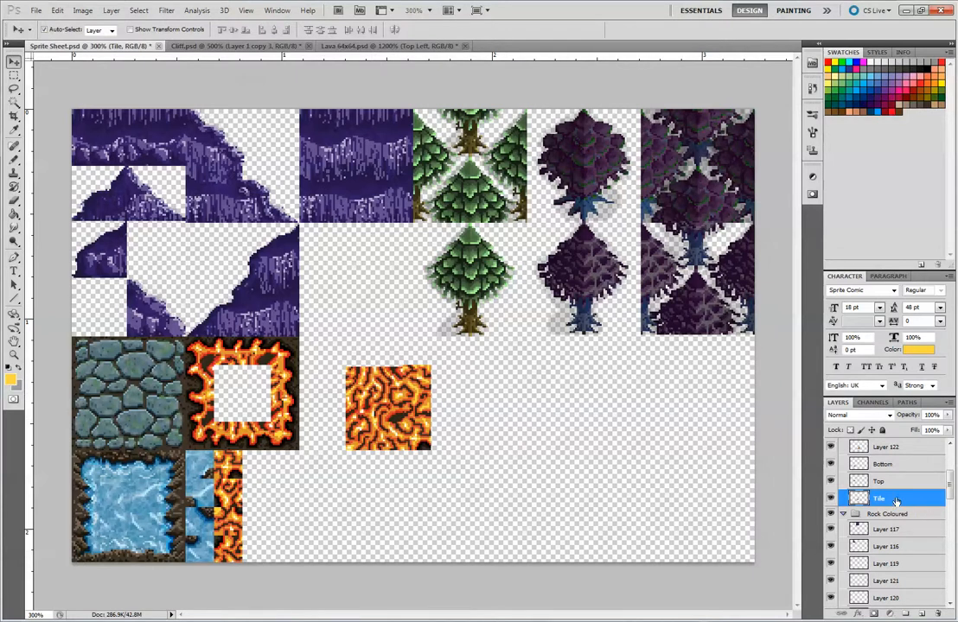
Duplicate the centre lava tile twice and place one copy directly below the corner piece and the other against its right side
key(ctrl+j)
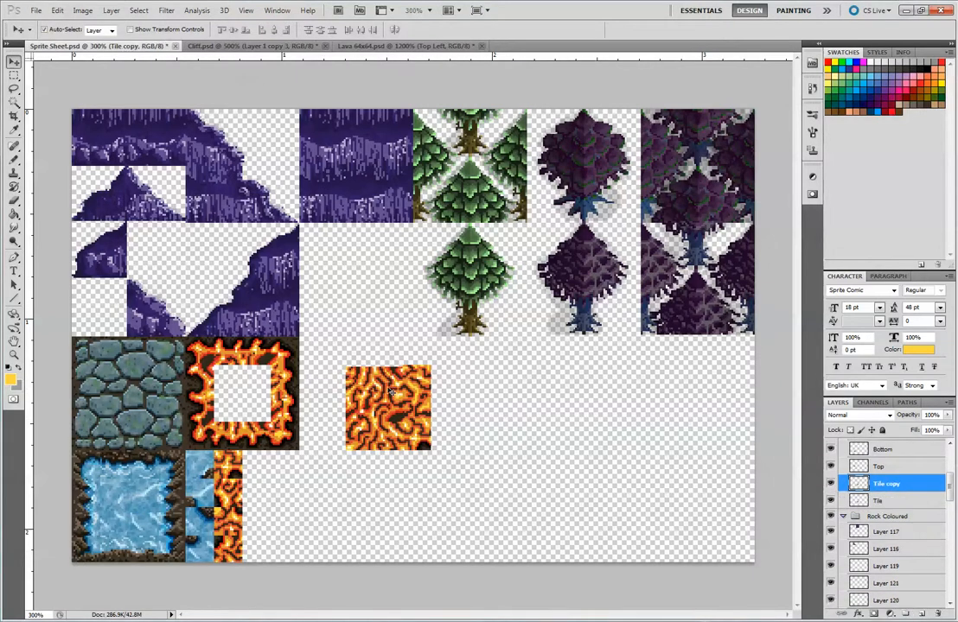
drag(391, 391, 395, 465)
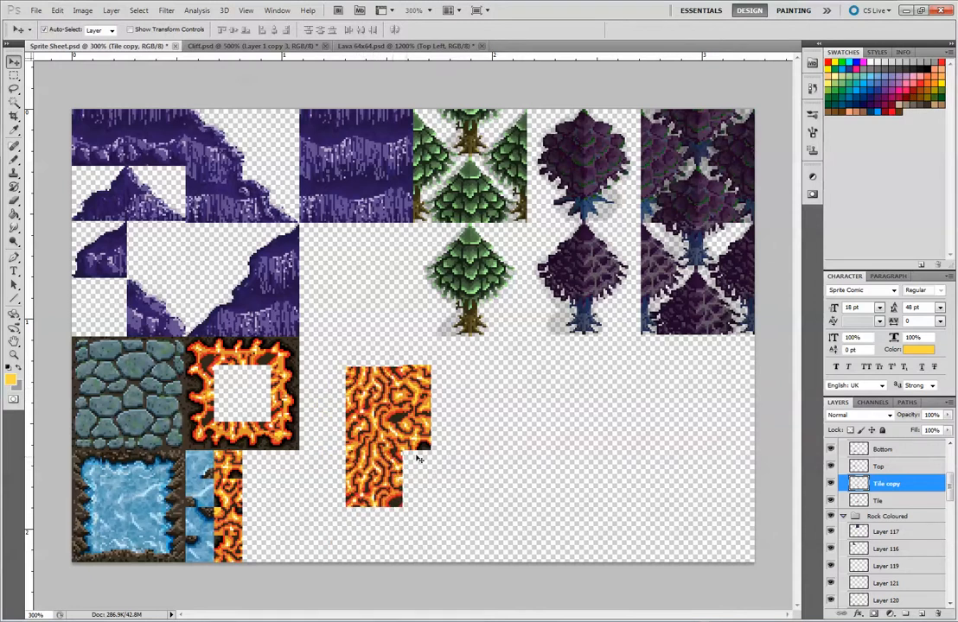
drag(916, 491, 922, 613)
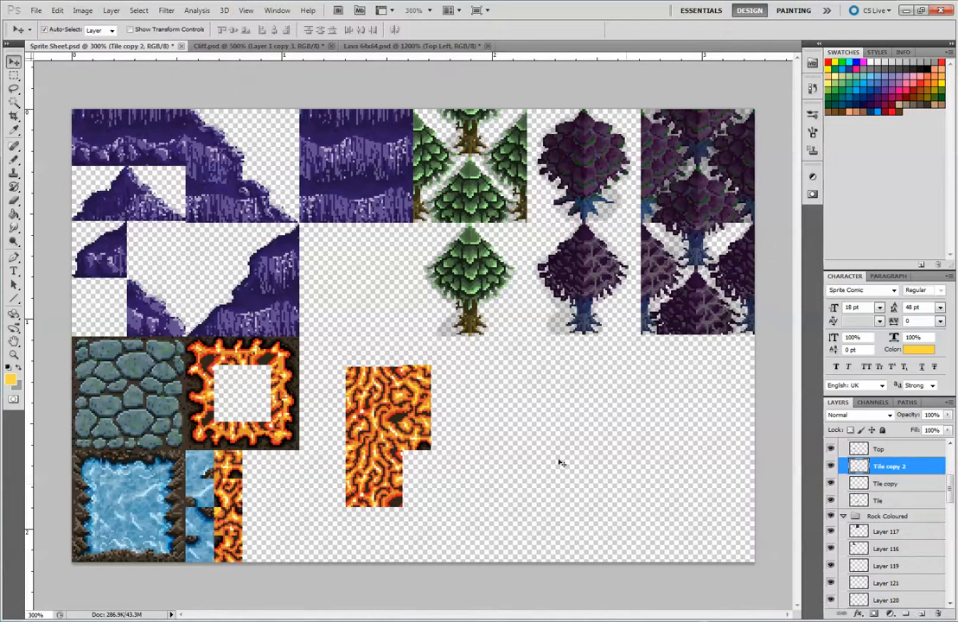
click(368, 402)
mouse_move(367, 400)
mouse_down()
mouse_move(492, 414)
mouse_move(364, 405)
mouse_up()
drag(380, 481, 467, 406)
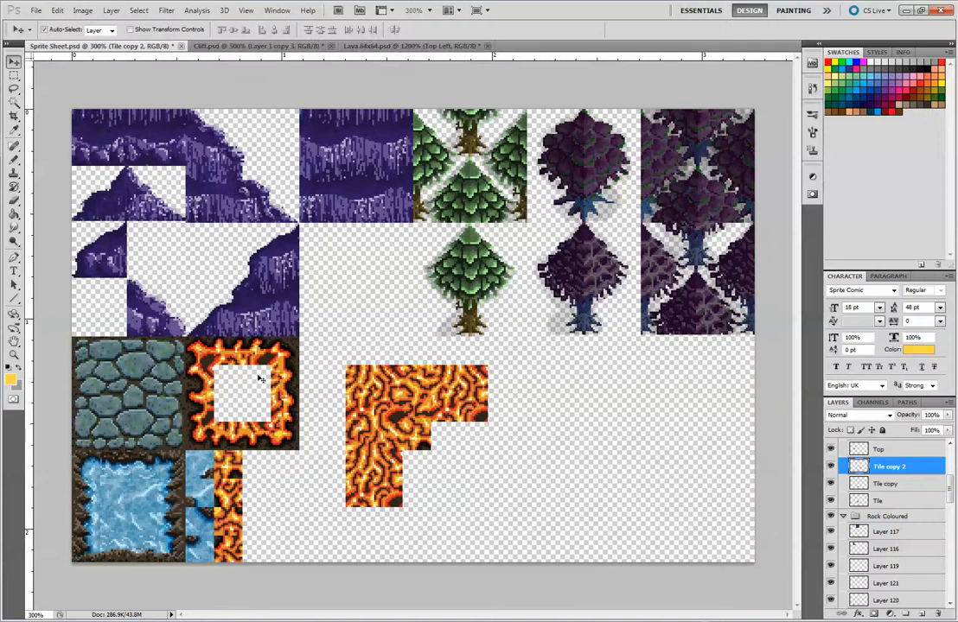
Fit the bottom and right edge pieces around the corner piece, and undo the corner piece's accidental move
drag(232, 439, 451, 442)
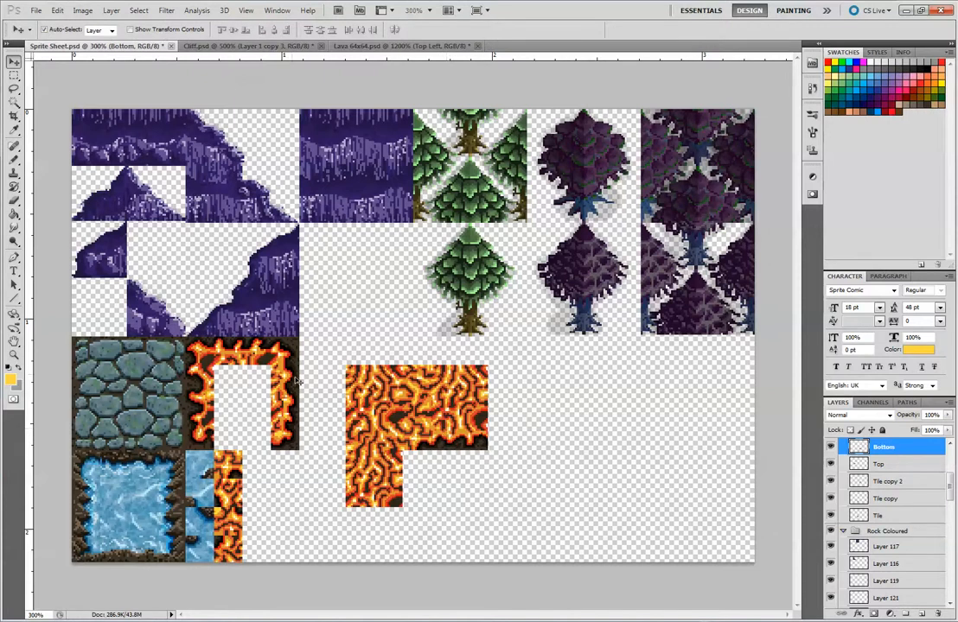
drag(288, 388, 419, 474)
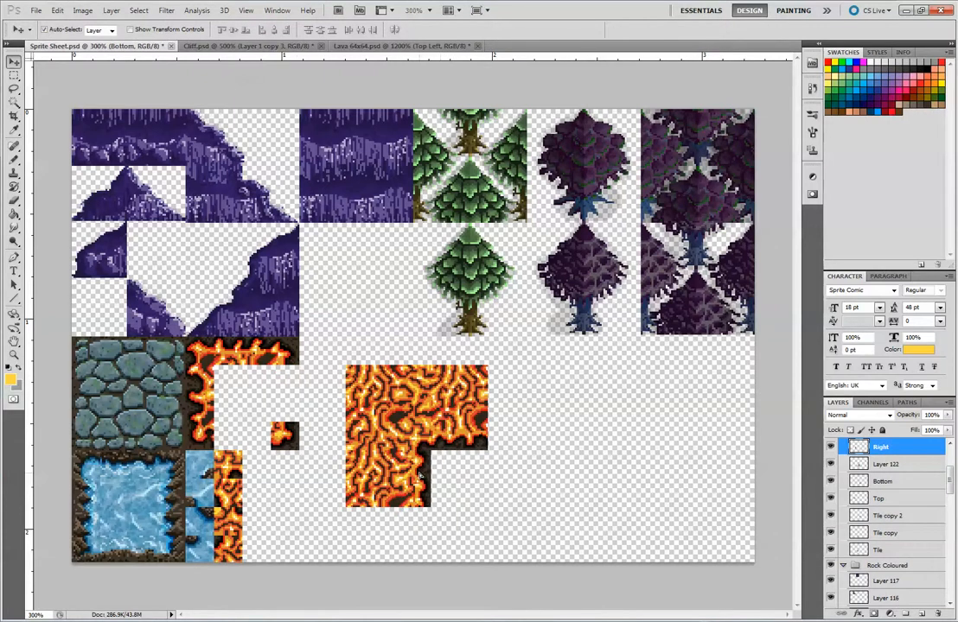
click(488, 404)
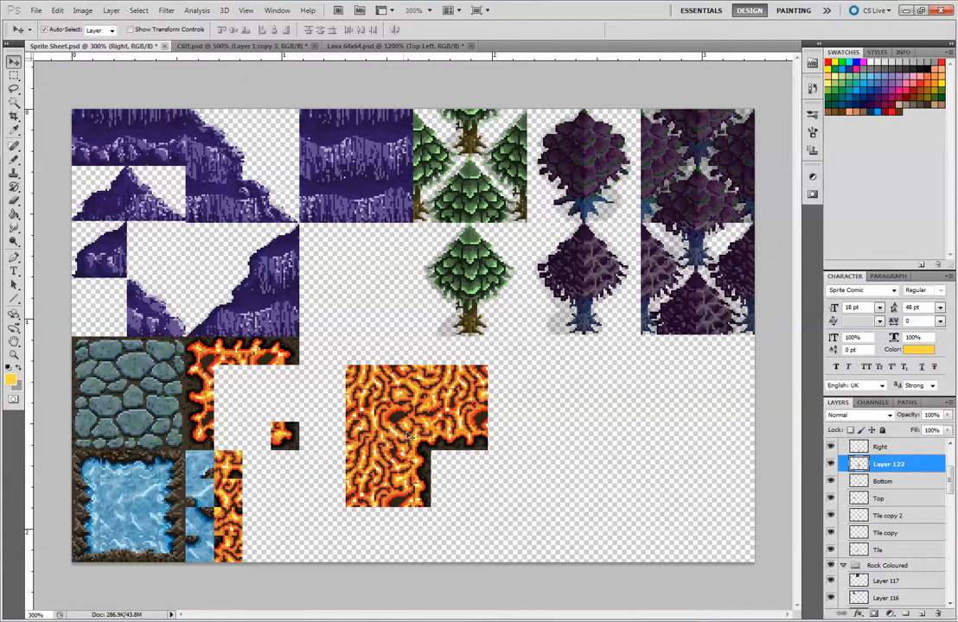
drag(408, 412, 422, 426)
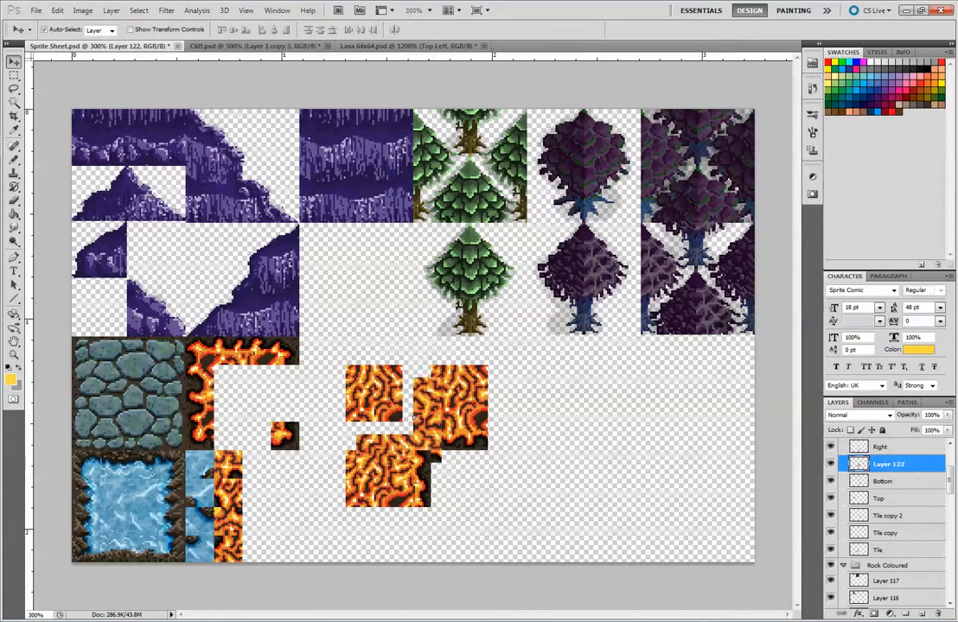
key(ctrl+z)
Duplicate the lower tile copy and place the new one flush against its left side
click(937, 551)
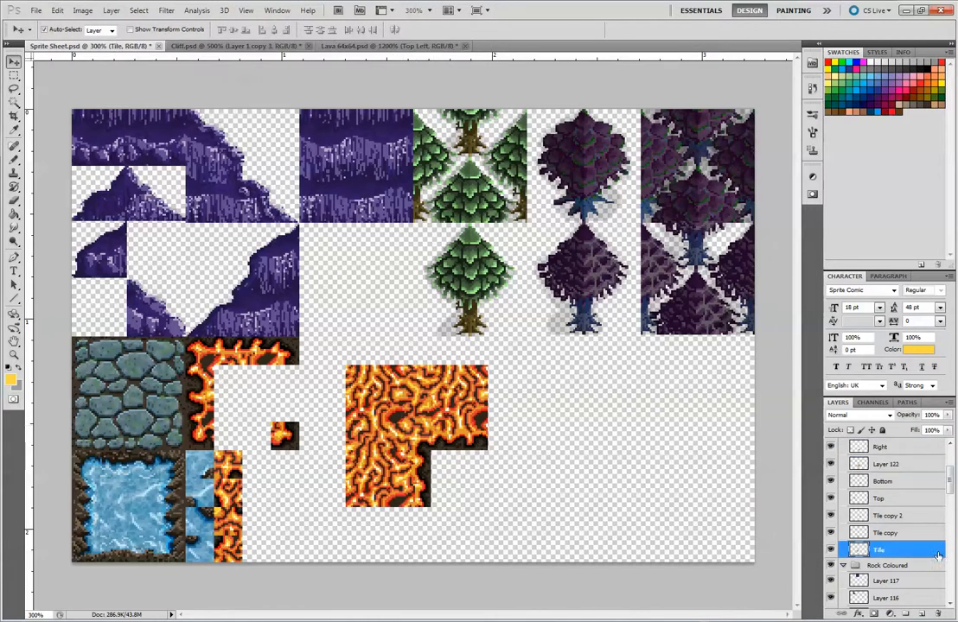
double_click(903, 534)
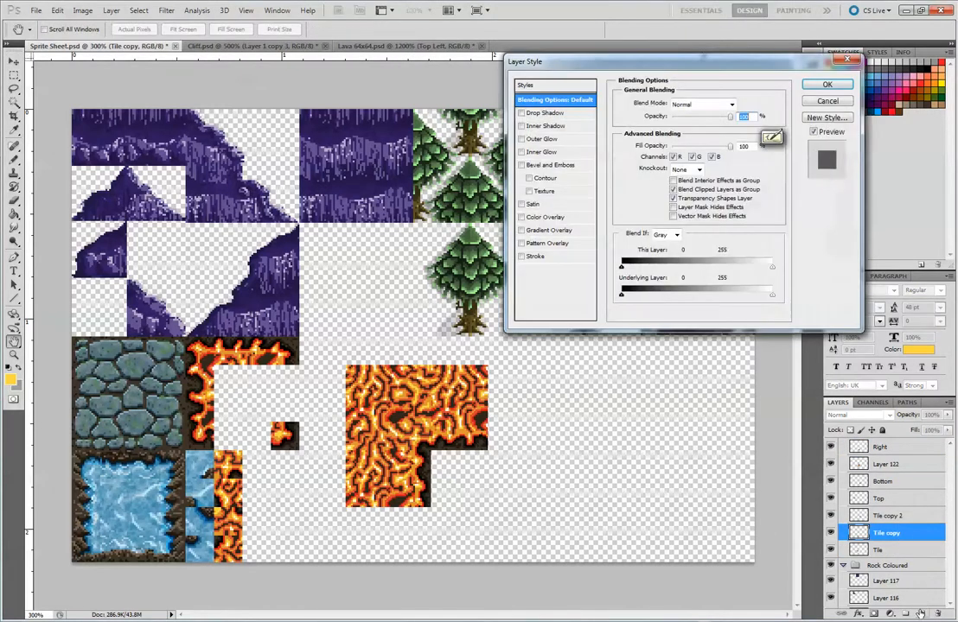
drag(903, 532, 923, 614)
mouse_move(377, 394)
mouse_down()
mouse_move(307, 375)
mouse_move(262, 410)
mouse_move(318, 347)
mouse_move(376, 391)
mouse_up()
click(386, 485)
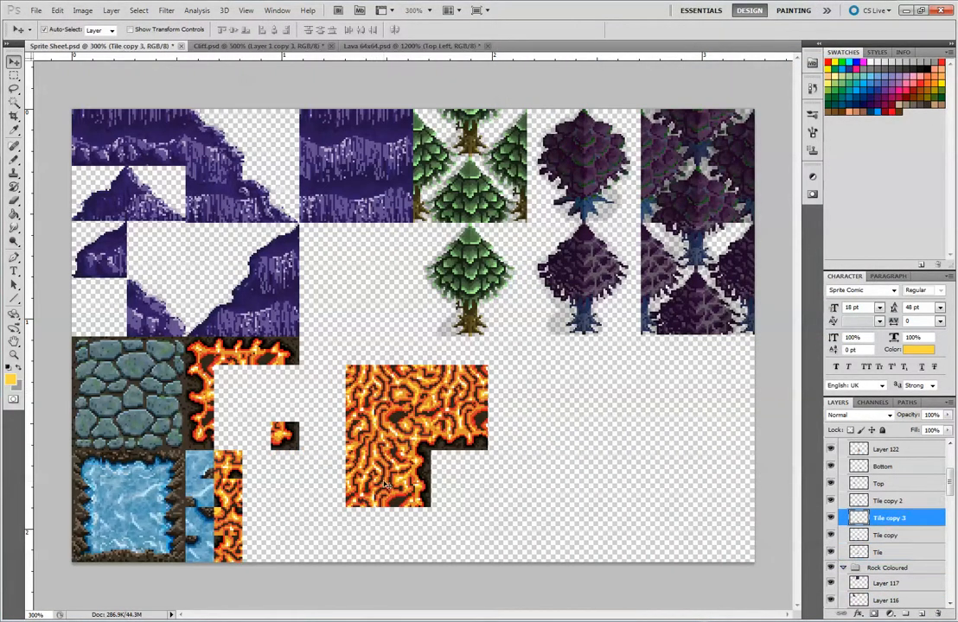
drag(378, 484, 260, 422)
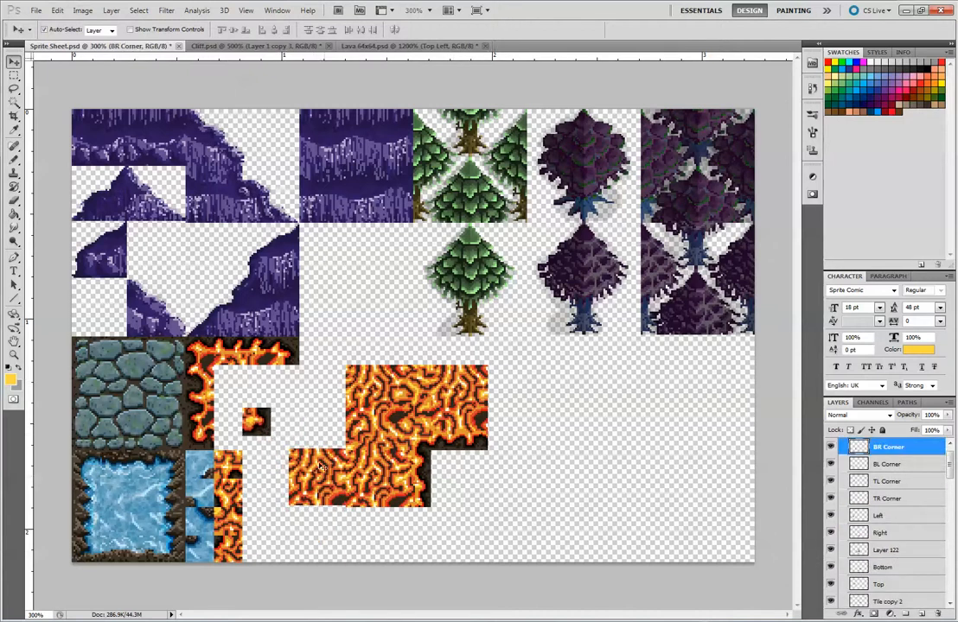
drag(326, 482, 326, 485)
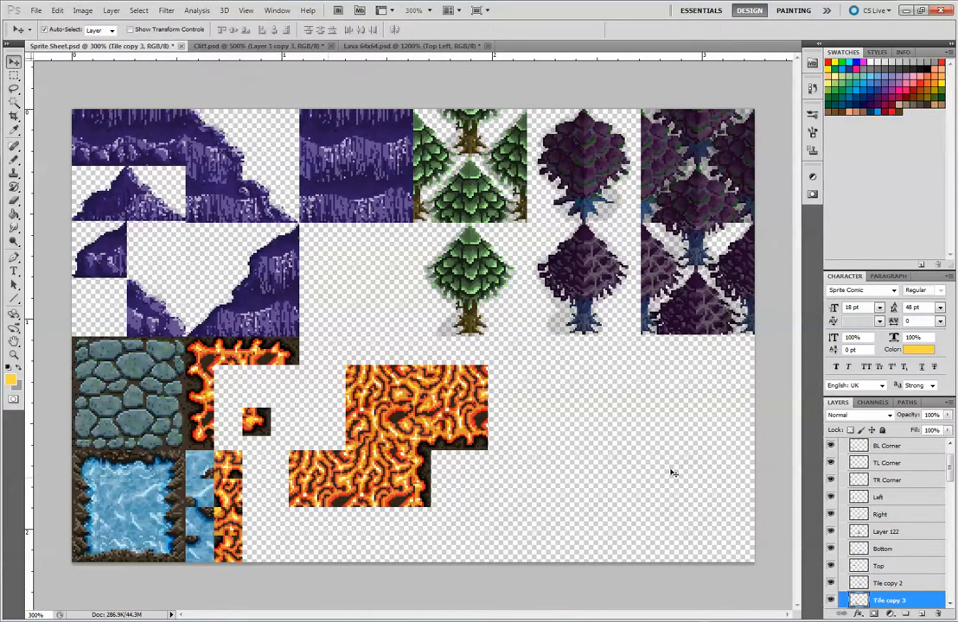
Place another tile copy left of the upper centre tile, then move the corner piece out to the empty area on the right
key(ctrl+j)
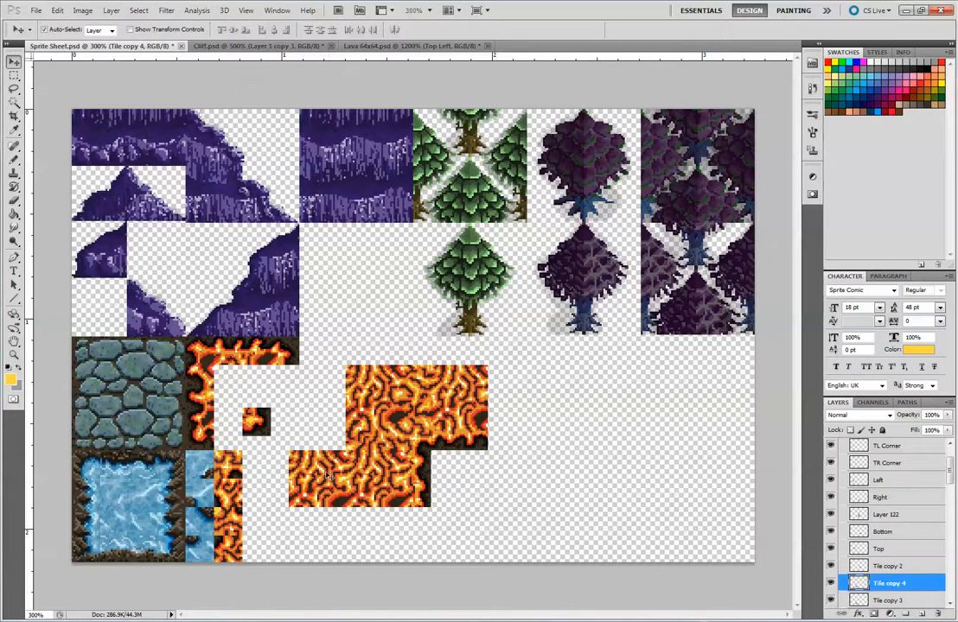
drag(327, 477, 325, 387)
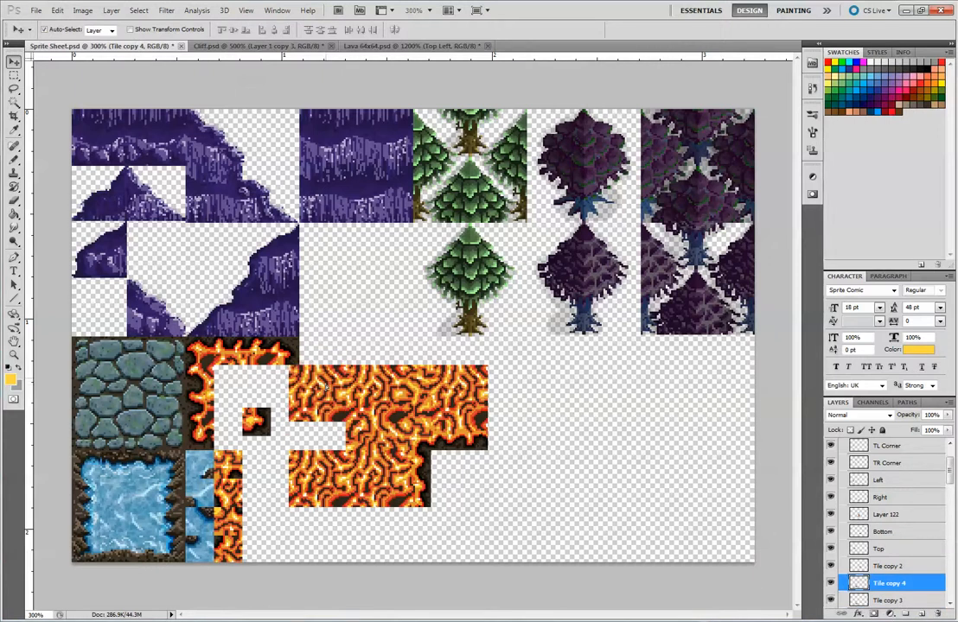
click(373, 441)
drag(411, 440, 661, 485)
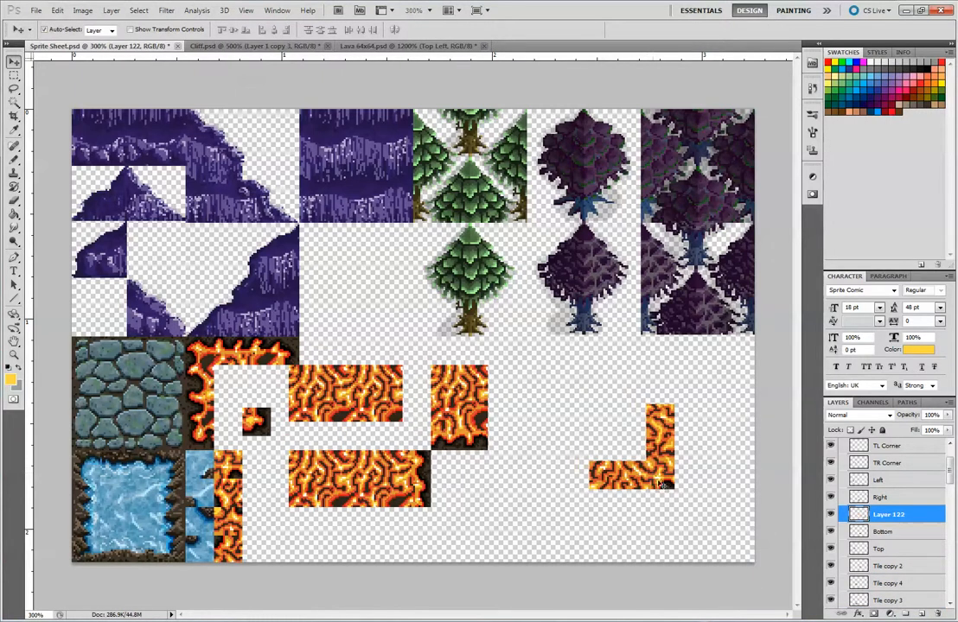
In Lava 64x64.psd, set the marquee style to Normal and select the corner piece's horizontal strip left of the vertical arm for copying
click(376, 45)
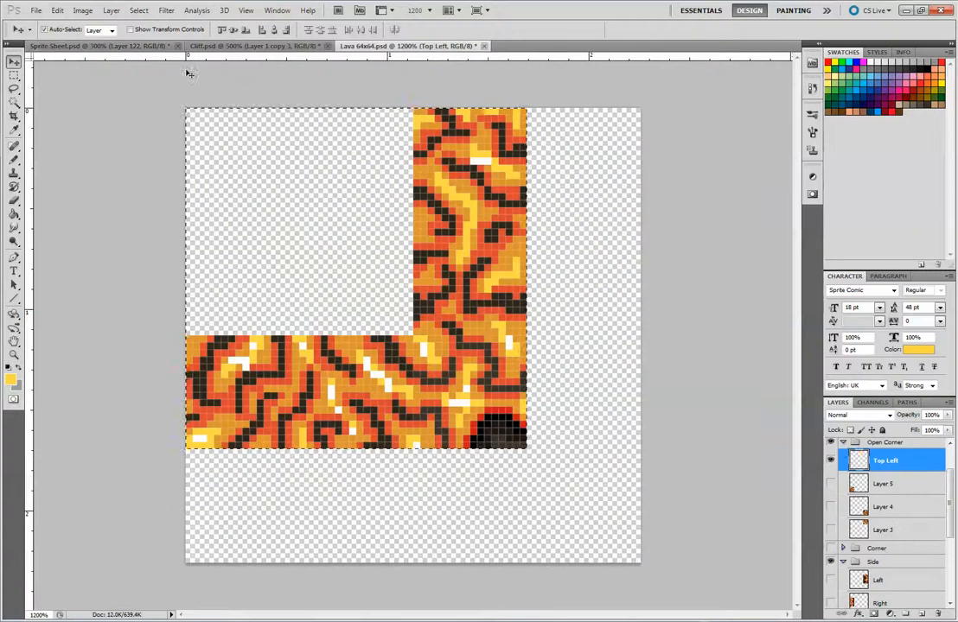
key(m)
drag(420, 402, 551, 492)
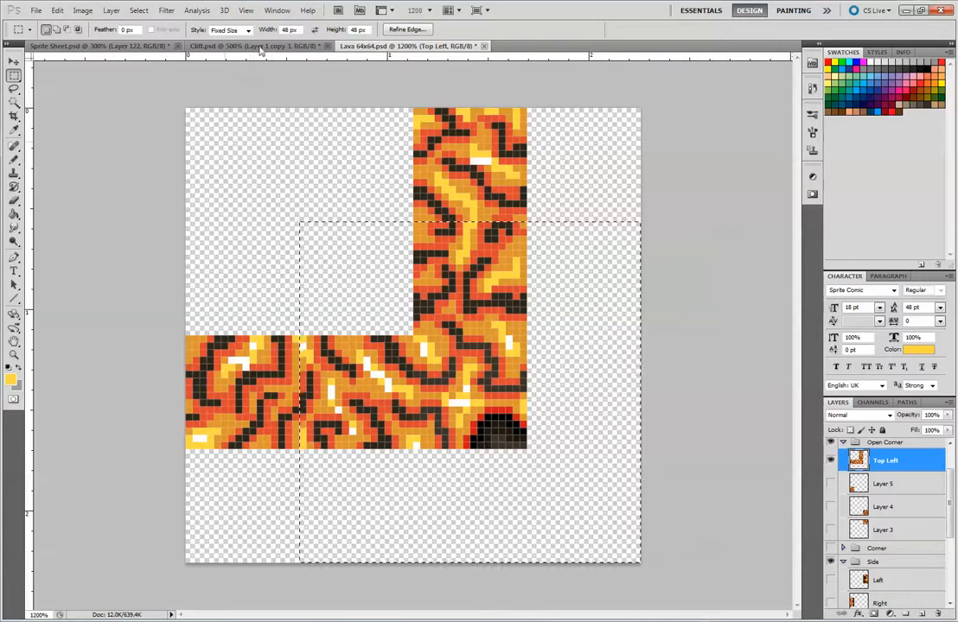
click(233, 30)
click(227, 41)
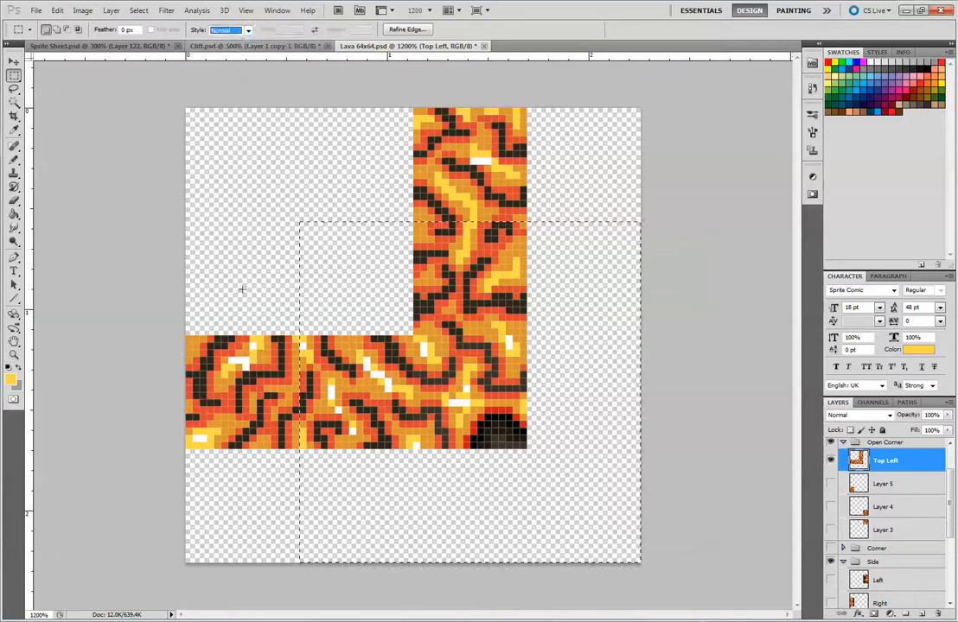
click(241, 288)
drag(249, 335, 327, 435)
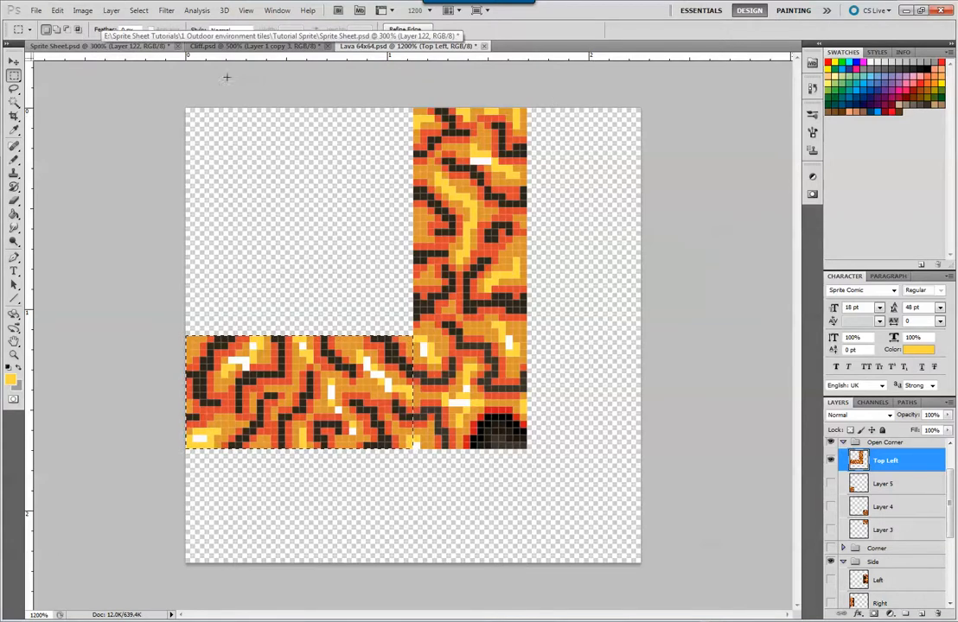
Paste the strip into Sprite Sheet.psd, fit it between the two left tile copies, and return the corner piece to its gap
click(132, 45)
key(ctrl+v)
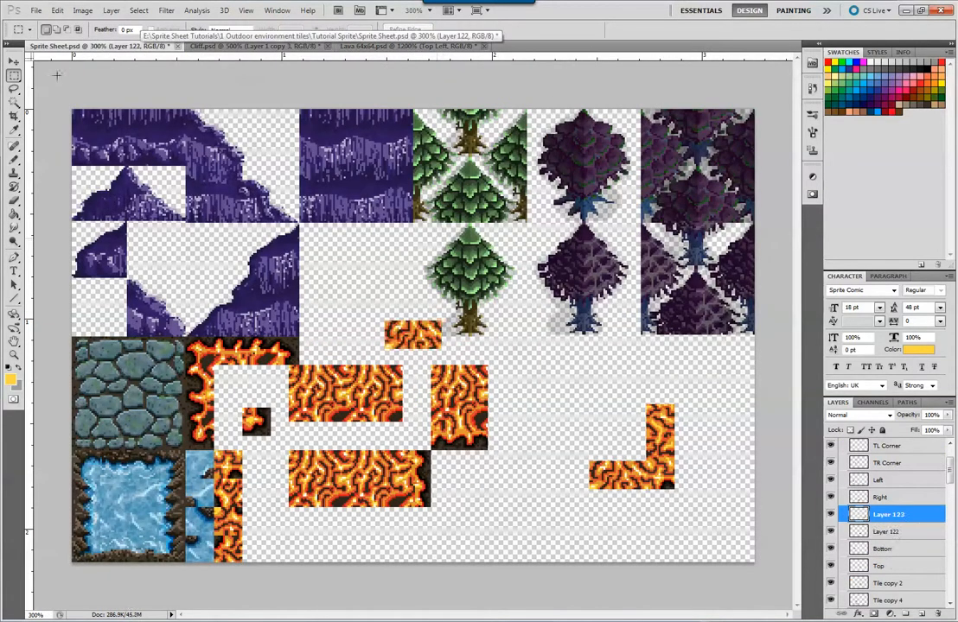
click(14, 63)
drag(419, 340, 333, 437)
key(Down)
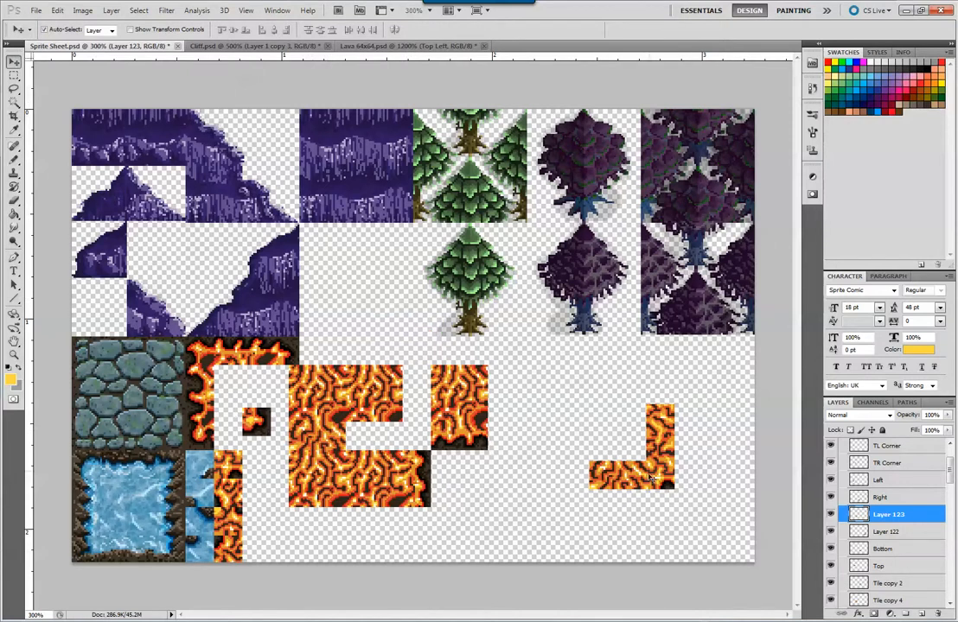
drag(652, 477, 419, 448)
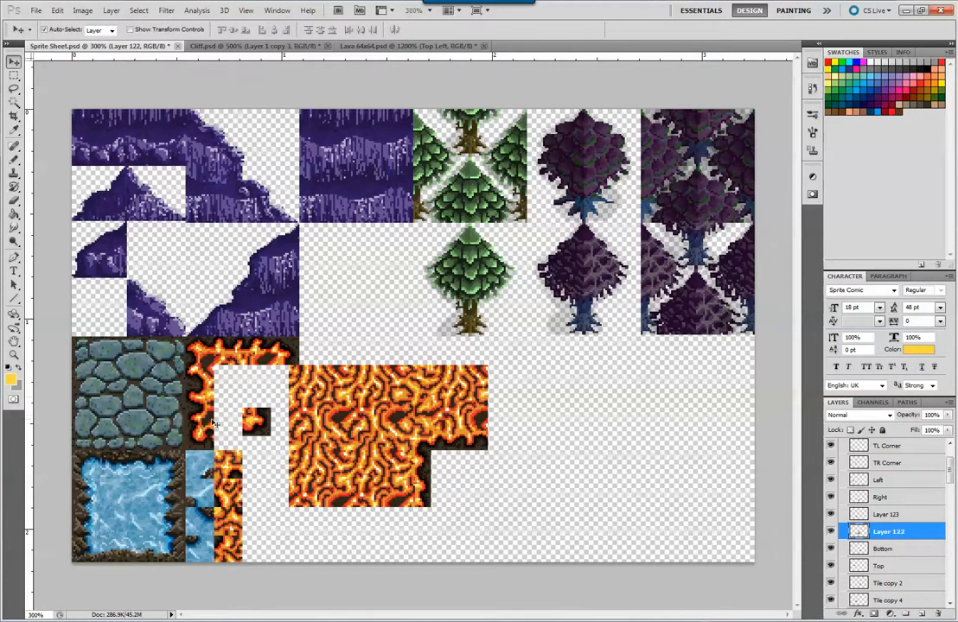
Set the tile copies aside above the test area, and return the bottom-right corner and centre tile to the original lava tile
drag(265, 423, 294, 438)
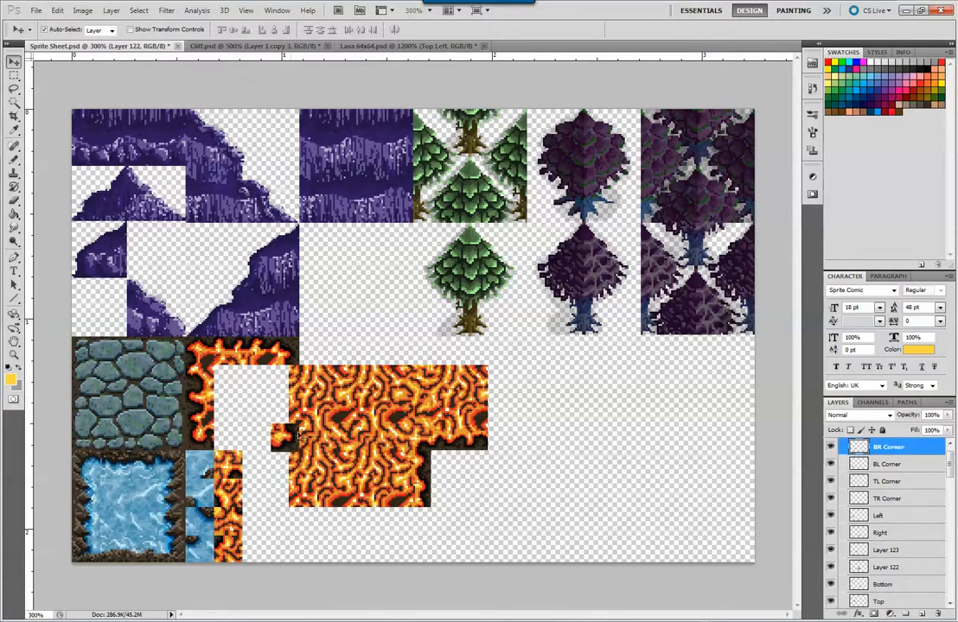
drag(354, 388, 352, 316)
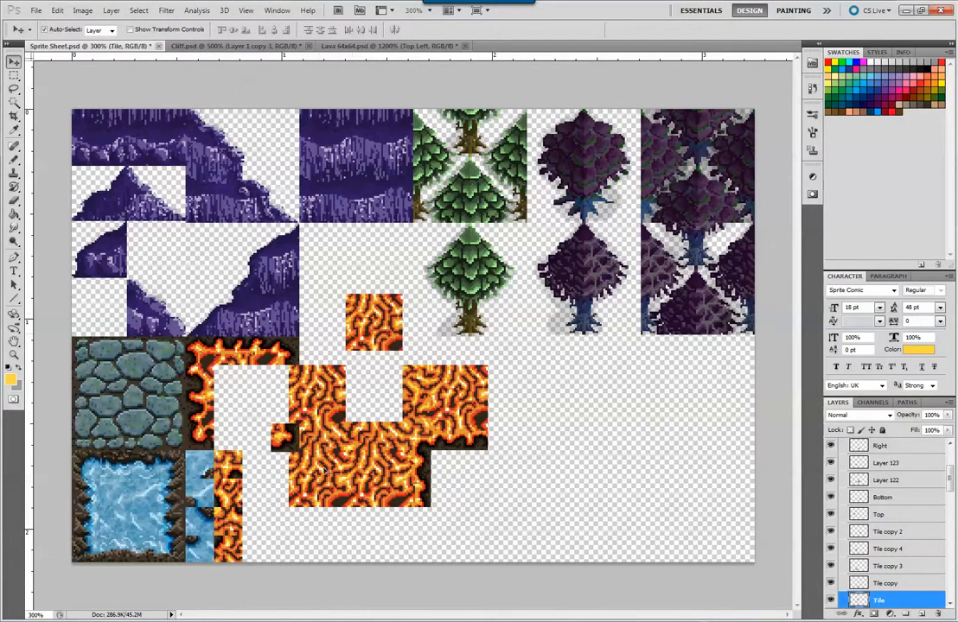
drag(320, 409, 348, 323)
drag(348, 451, 328, 301)
drag(459, 393, 389, 316)
drag(324, 491, 395, 349)
click(859, 601)
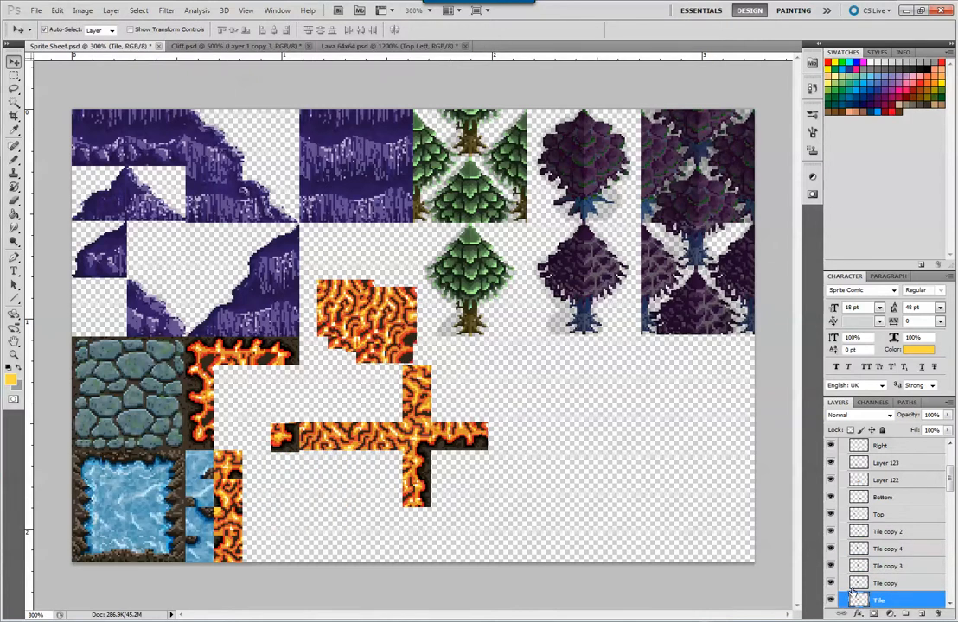
drag(346, 329, 267, 424)
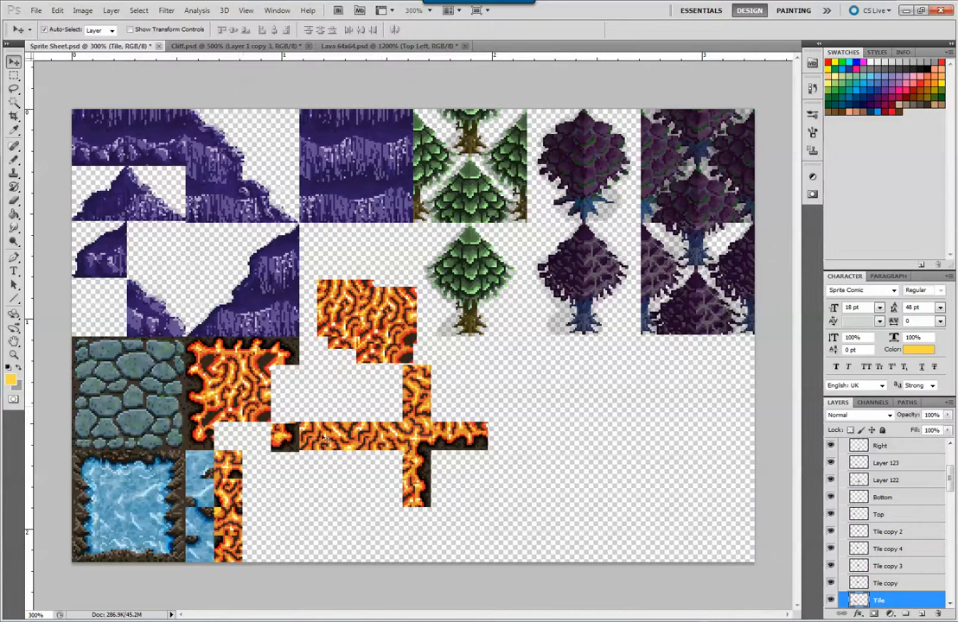
Group the pasted strip and corner piece below the test area, and move the old vertical lava strip away from the water pieces
drag(339, 435, 291, 521)
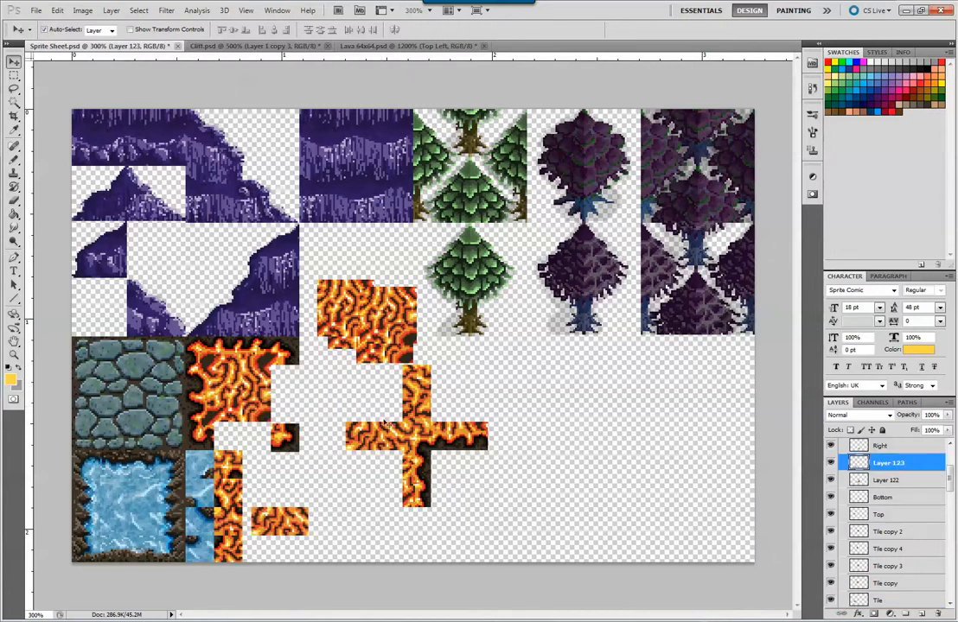
drag(384, 424, 342, 493)
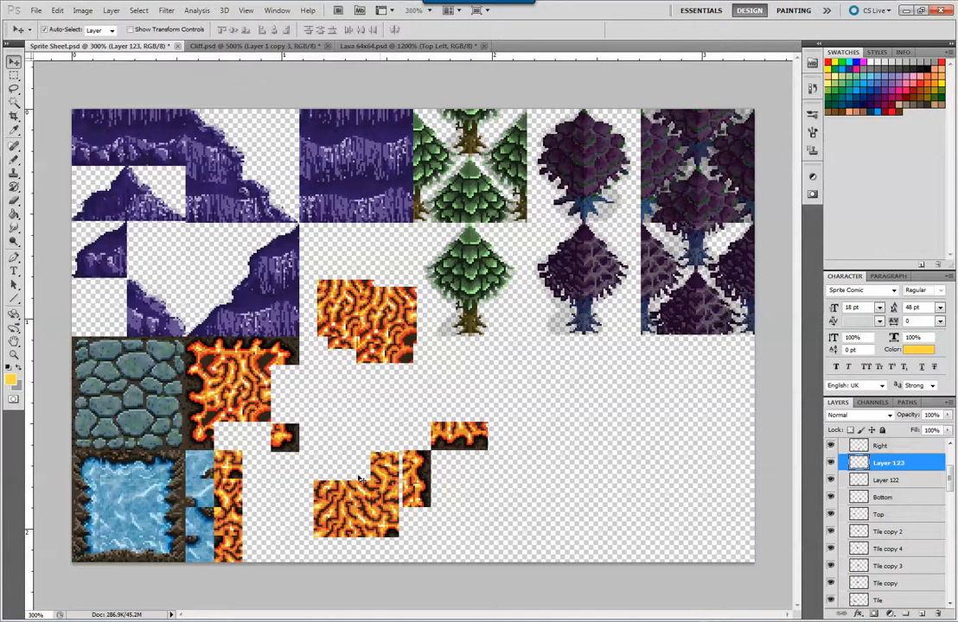
click(245, 481)
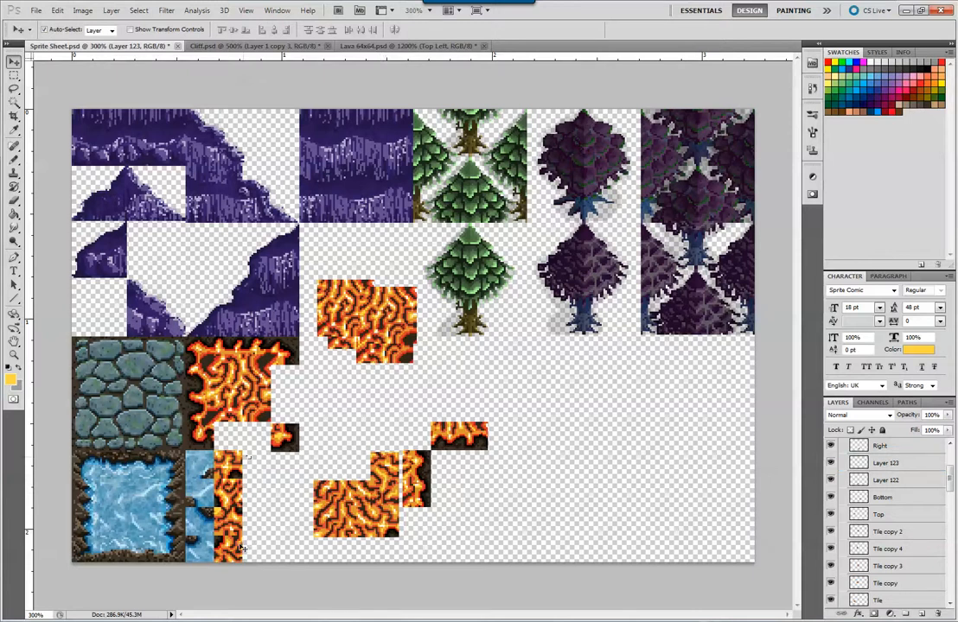
drag(245, 481, 538, 452)
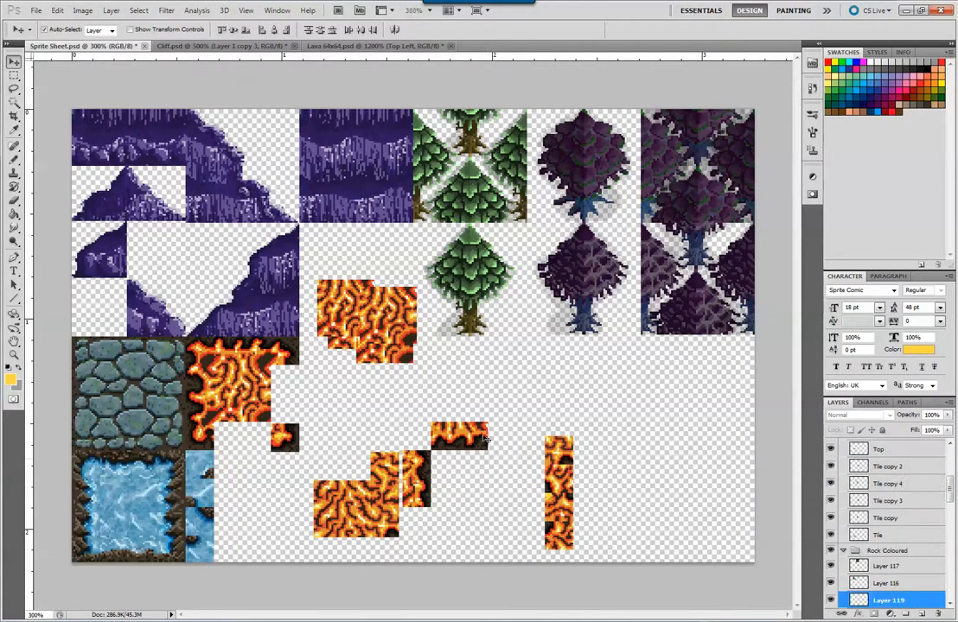
Return the right and bottom edges to the original lava tile, and move the spare tile copies to the sheet's lower-right area
drag(425, 493, 293, 408)
drag(475, 434, 278, 433)
click(280, 433)
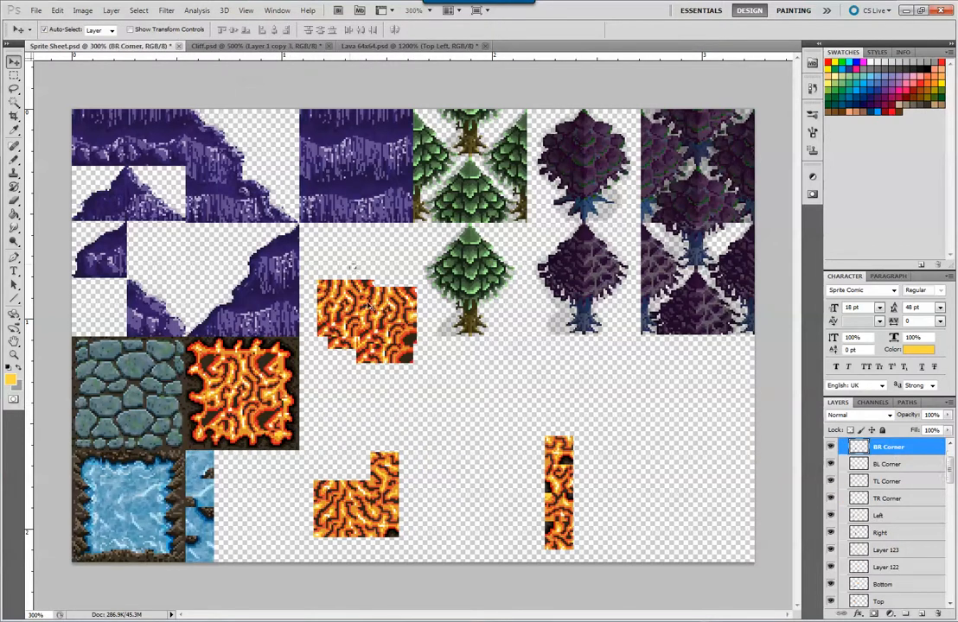
drag(367, 307, 681, 452)
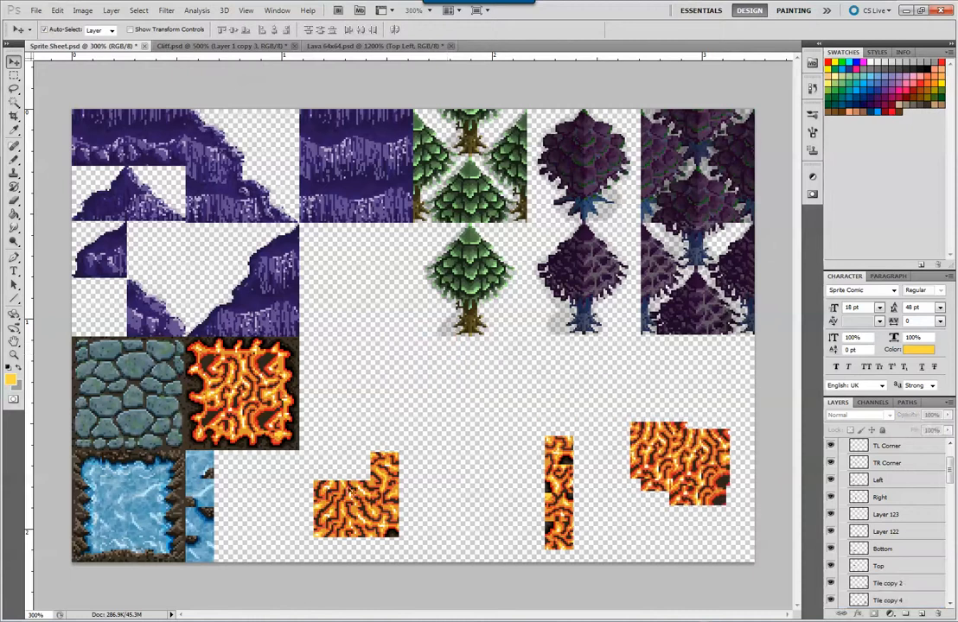
Fit the L-shaped lava piece against the lava tile's right edge, and align the loose horizontal strip with the tile's top edge
drag(340, 512, 327, 428)
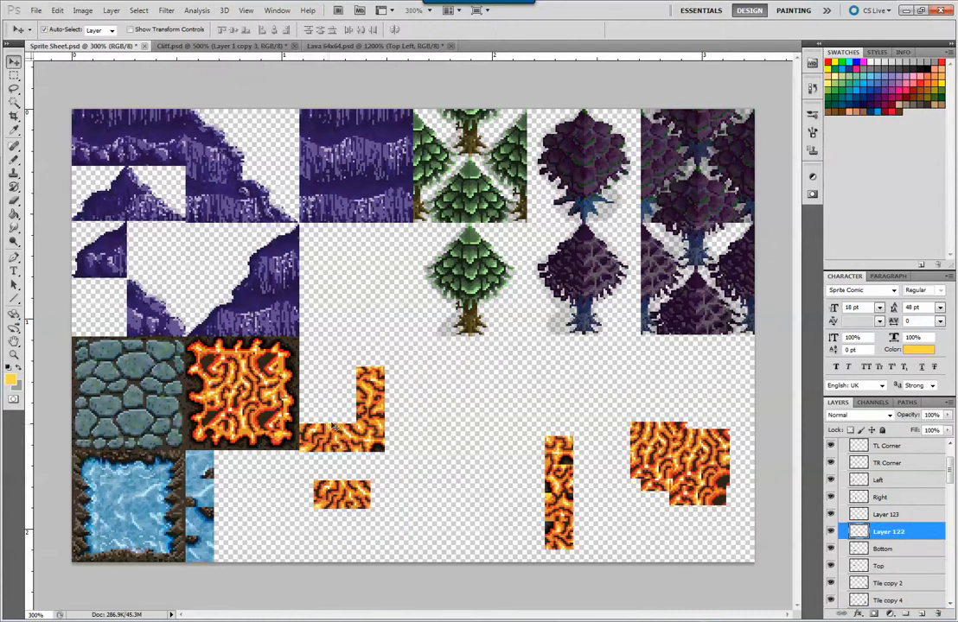
drag(347, 485, 333, 344)
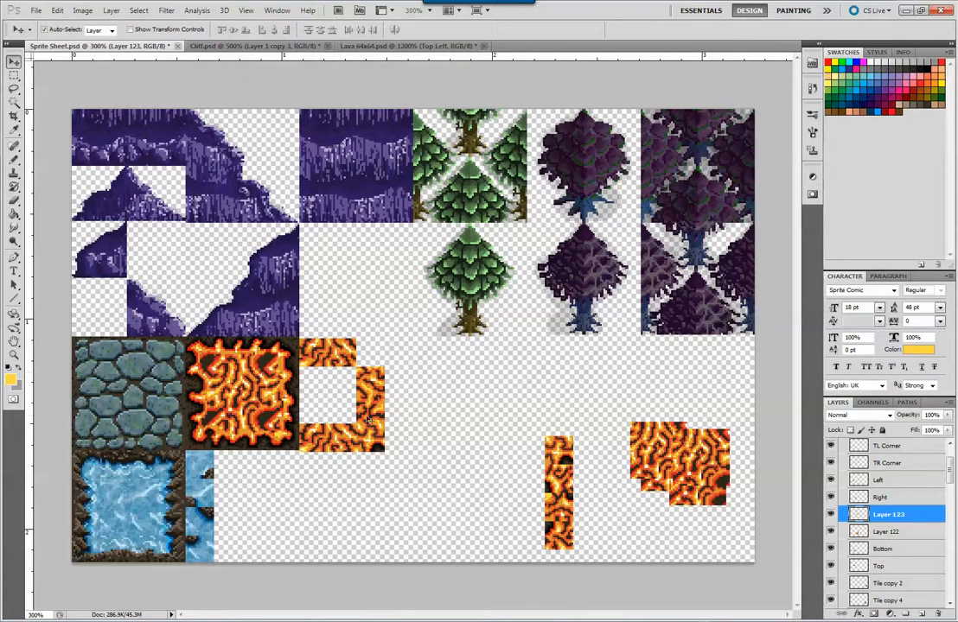
drag(313, 349, 369, 505)
mouse_move(366, 427)
mouse_down()
mouse_move(366, 370)
mouse_move(369, 429)
mouse_up()
drag(391, 510, 335, 353)
Copy the vertical strip above the corner in Lava 64x64.psd's Top Left layer, and paste it into Sprite Sheet.psd
click(344, 46)
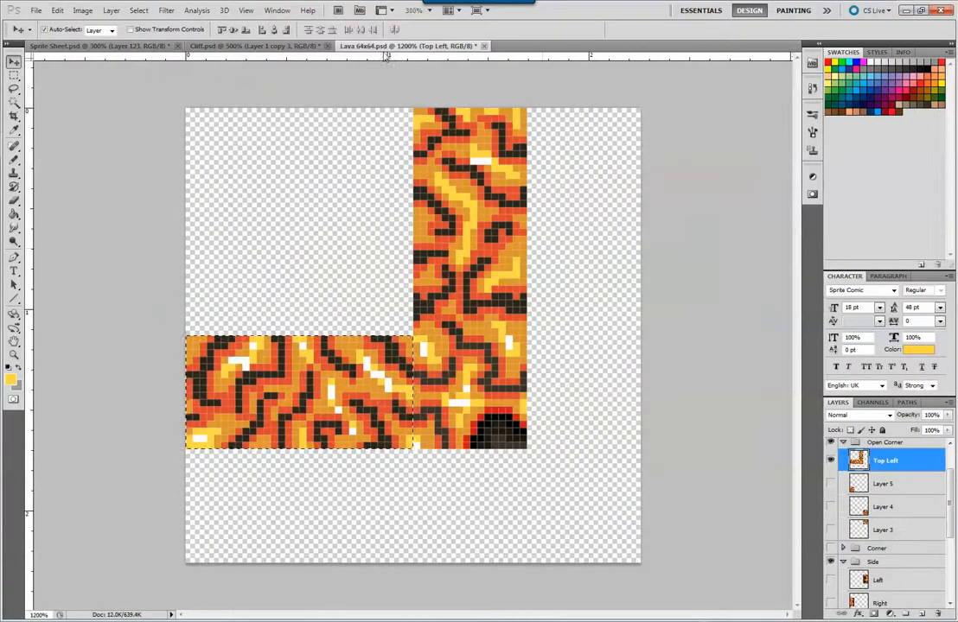
click(14, 75)
click(361, 170)
drag(408, 110, 437, 135)
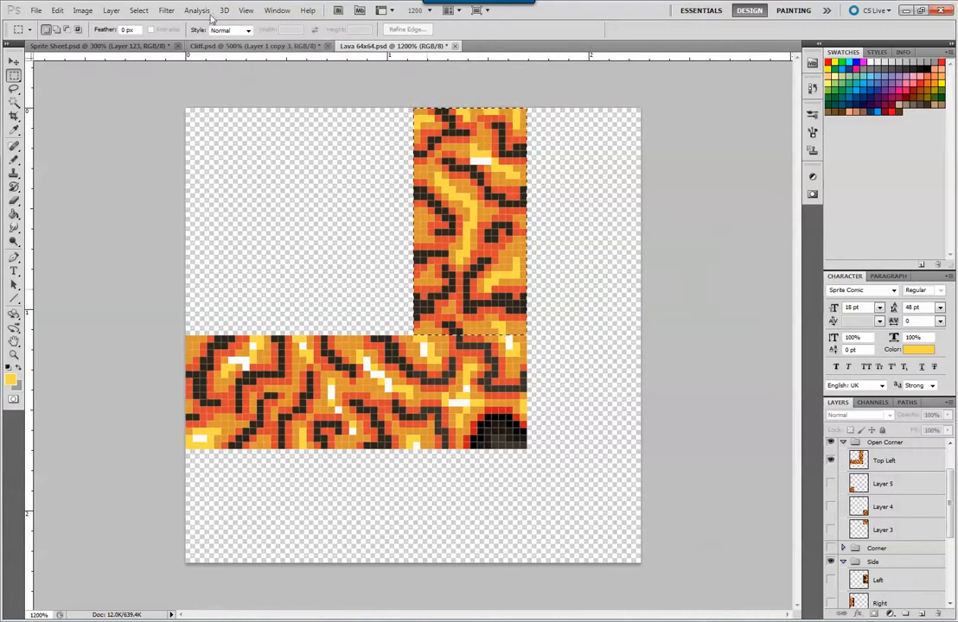
click(134, 45)
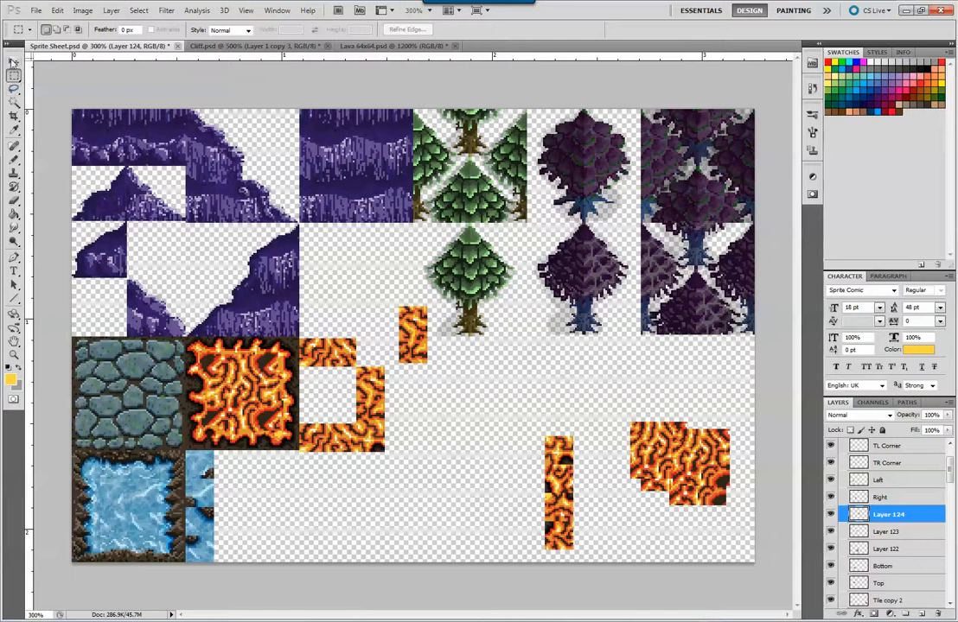
Move the pasted vertical strip into the middle of the gap between the upper and lower horizontal lava strips
click(14, 62)
drag(415, 339, 329, 402)
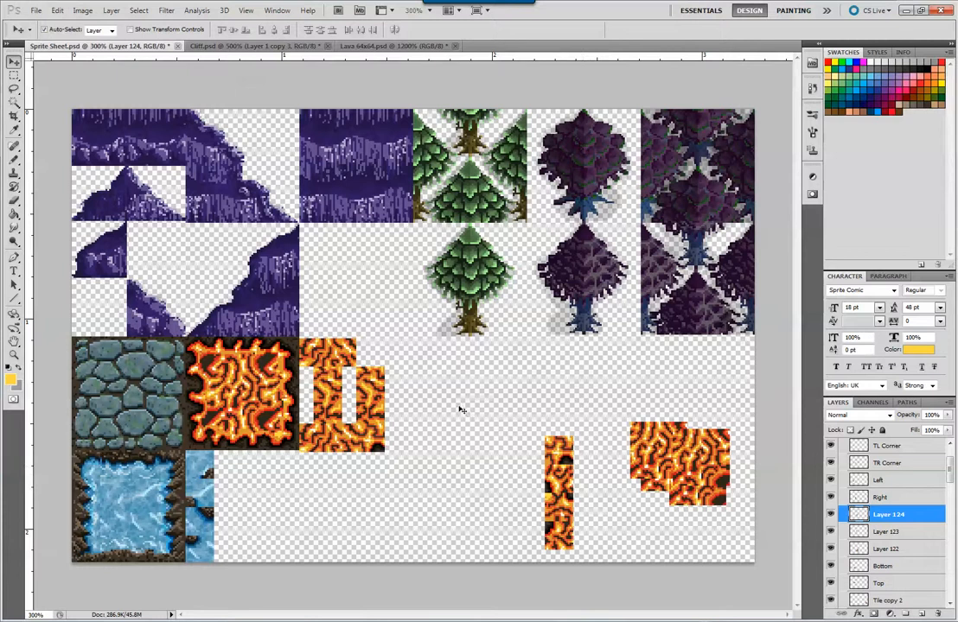
click(393, 363)
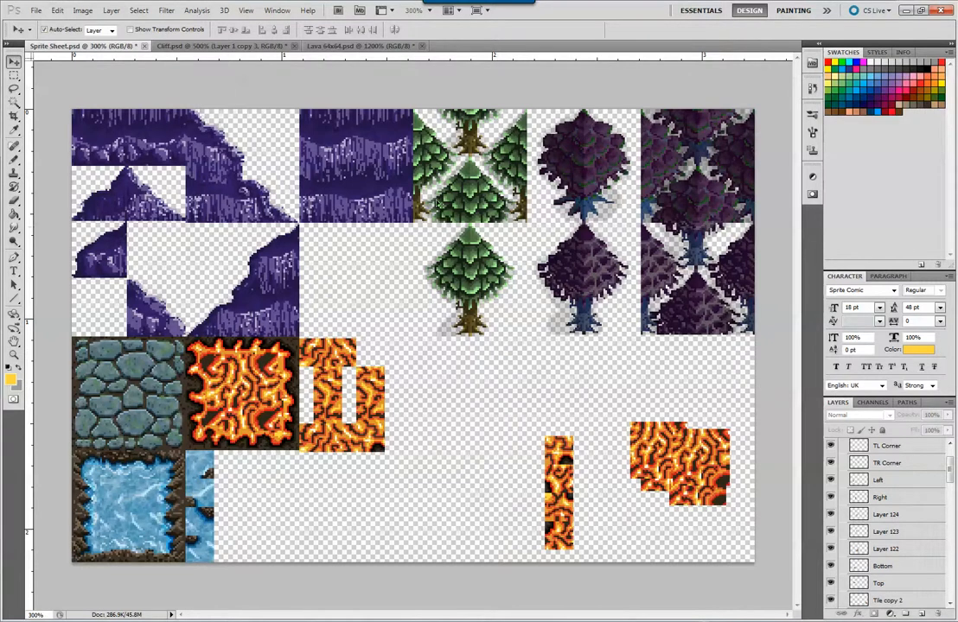
Return to the Lava 64x64.psd document
click(345, 45)
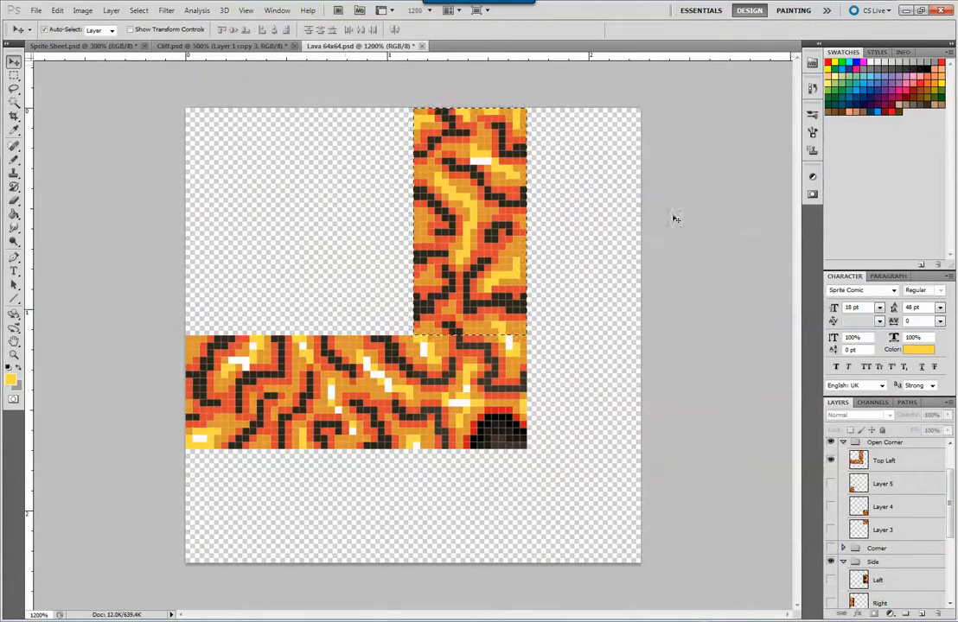